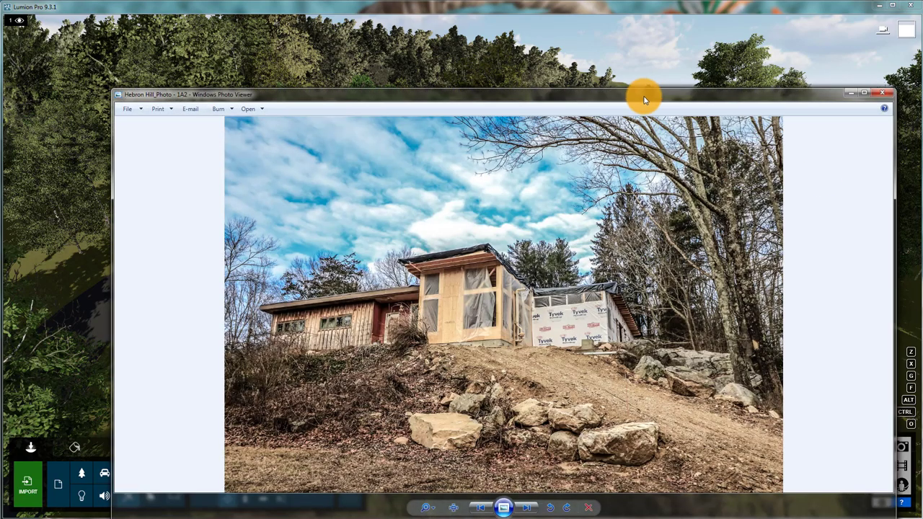
# Compare the Hebron Hill_Photo images 1A2, 1-Lumion and 1B, and close the photo windows.
pyautogui.moveTo(642, 94); pyautogui.dragTo(606, 40)
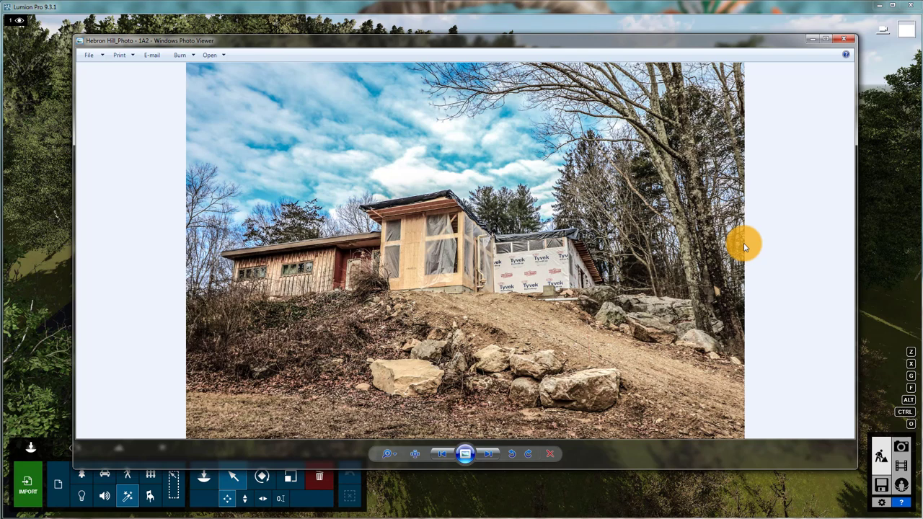
pyautogui.hotkey('alt', 'Tab')
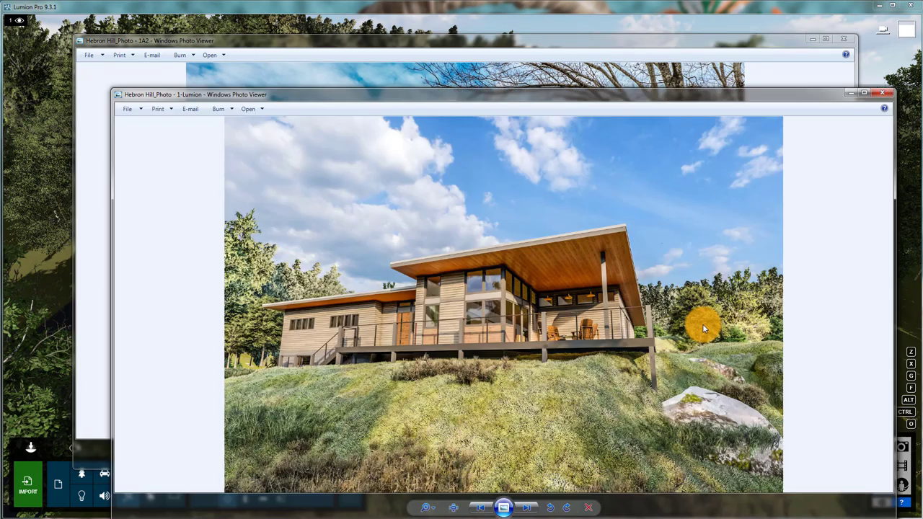
pyautogui.moveTo(664, 99); pyautogui.dragTo(651, 67)
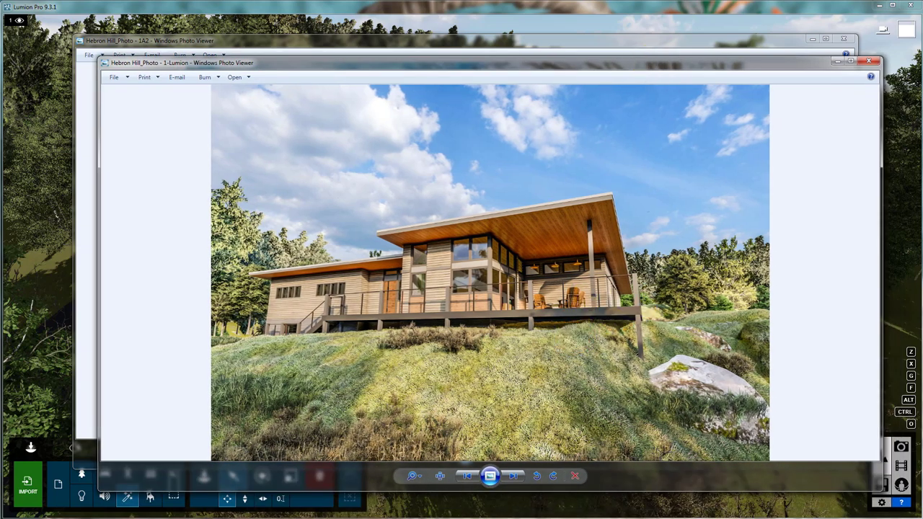
pyautogui.hotkey('alt', 'Tab')
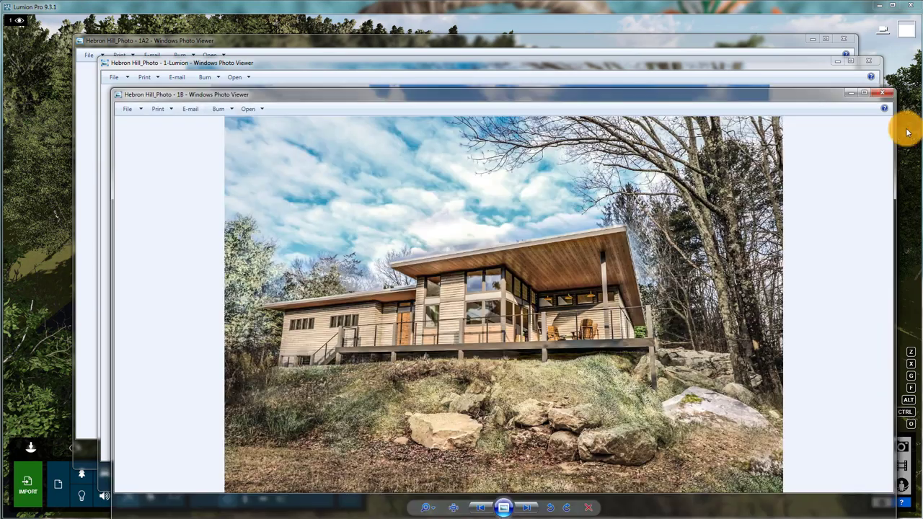
pyautogui.moveTo(706, 86); pyautogui.dragTo(652, 17)
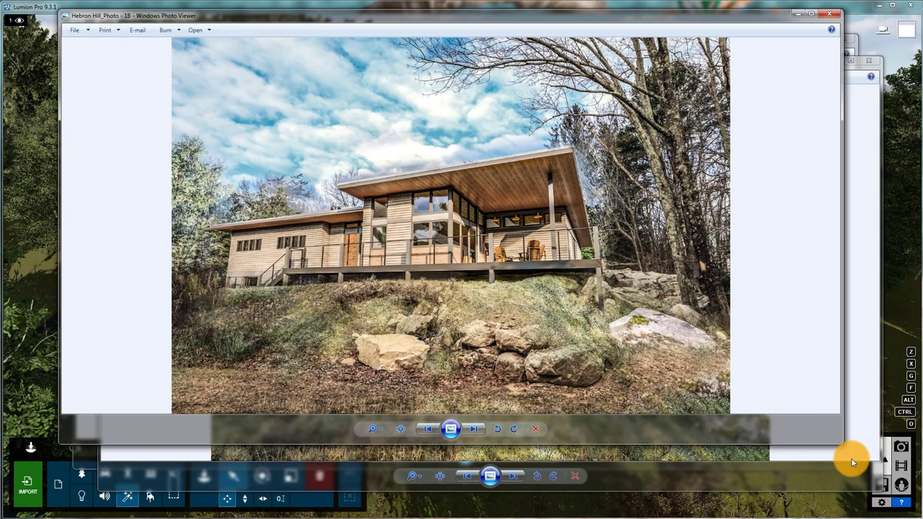
pyautogui.moveTo(842, 448); pyautogui.dragTo(892, 501)
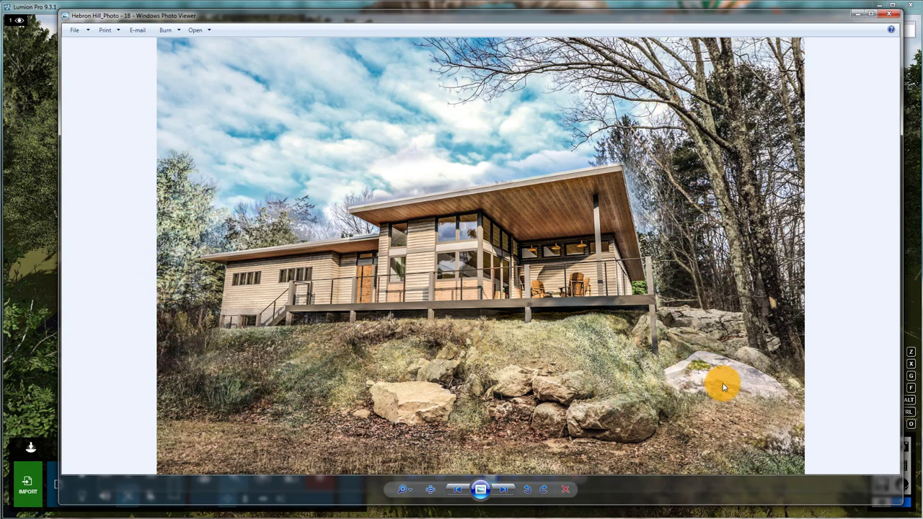
pyautogui.click(890, 18)
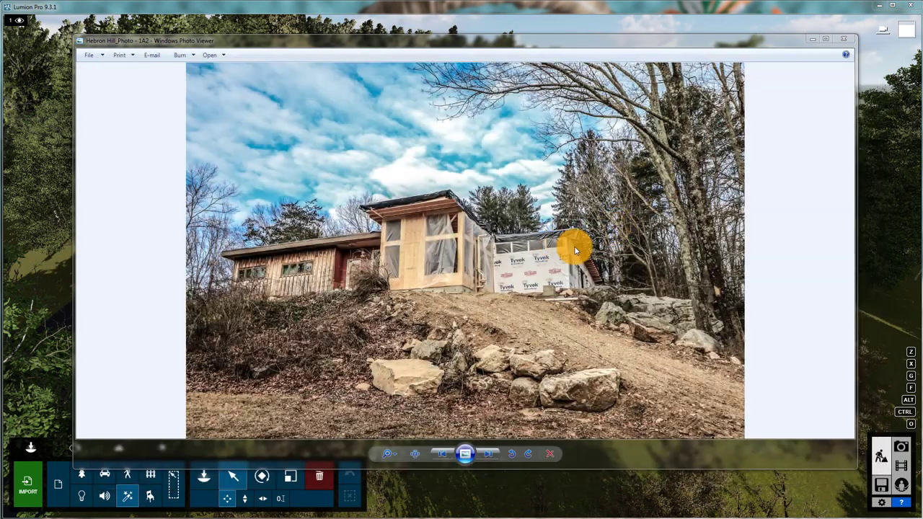
pyautogui.click(842, 40)
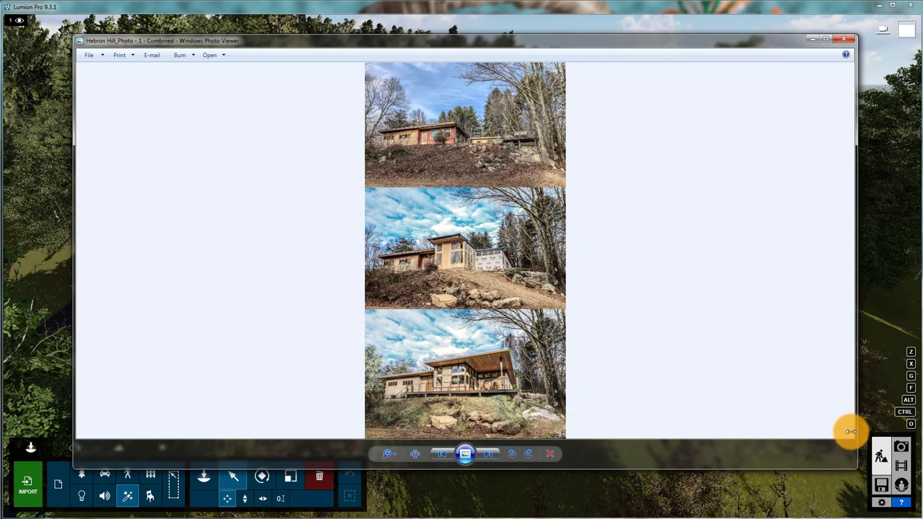
# Examine the three construction stages in the Hebron Hill_Photo - 1 - Combined image, from the original house to the final composite, and close it.
pyautogui.moveTo(851, 431); pyautogui.dragTo(746, 431)
pyautogui.click(332, 453)
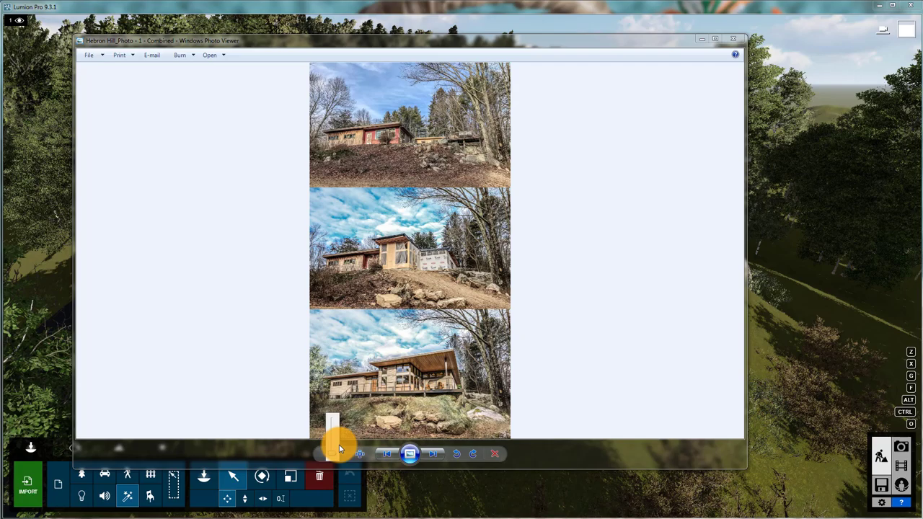
pyautogui.moveTo(333, 451)
pyautogui.mouseDown()
pyautogui.moveTo(333, 428)
pyautogui.moveTo(334, 440)
pyautogui.mouseUp()
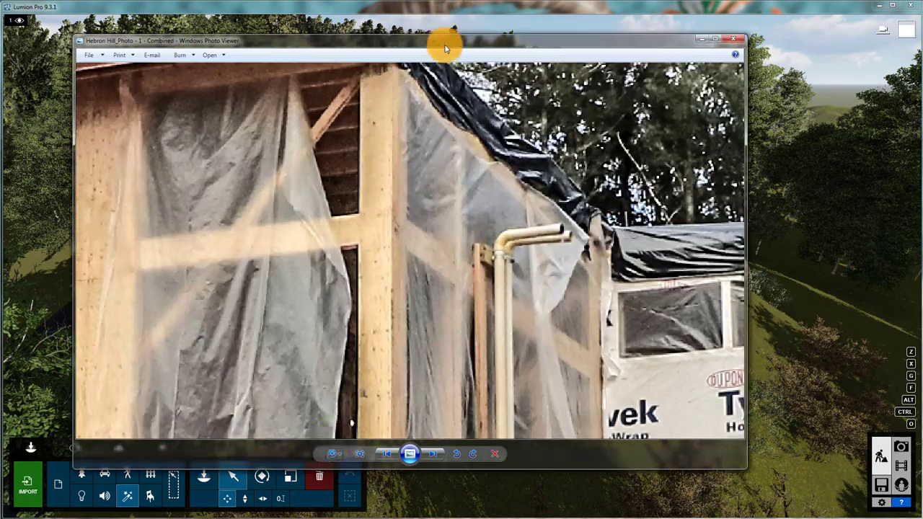
pyautogui.moveTo(416, 40); pyautogui.dragTo(379, 23)
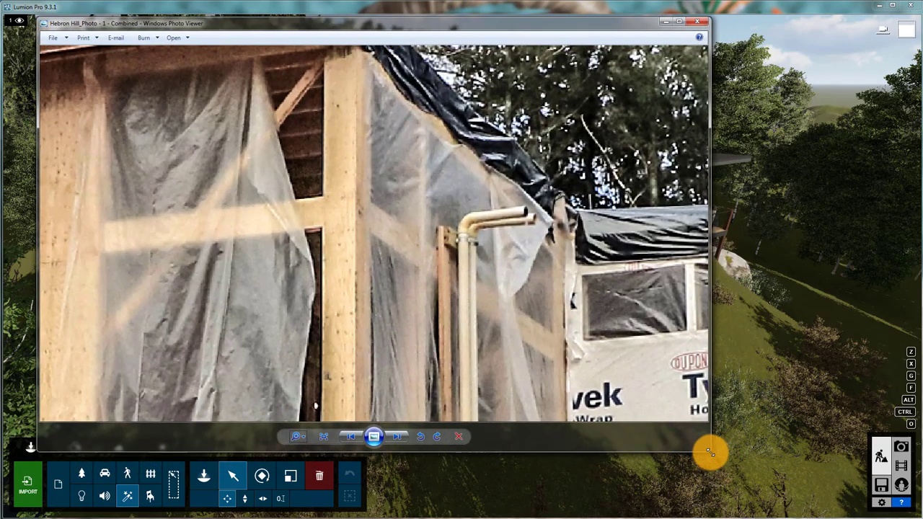
pyautogui.moveTo(710, 452); pyautogui.dragTo(857, 509)
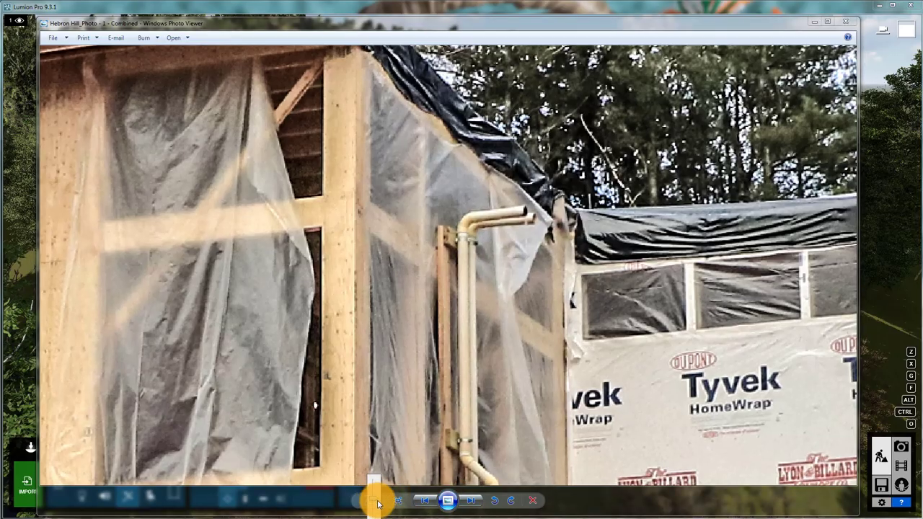
pyautogui.moveTo(373, 498); pyautogui.dragTo(375, 506)
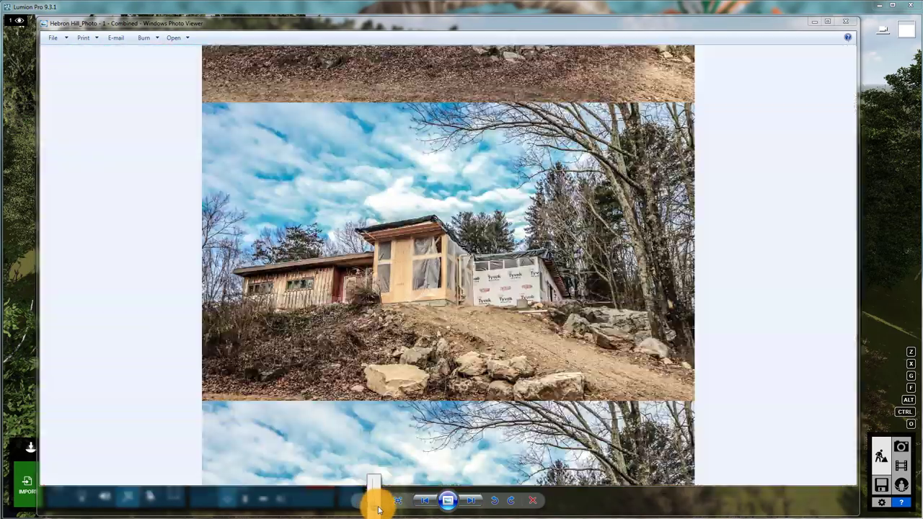
pyautogui.scroll(4, 482, 202)
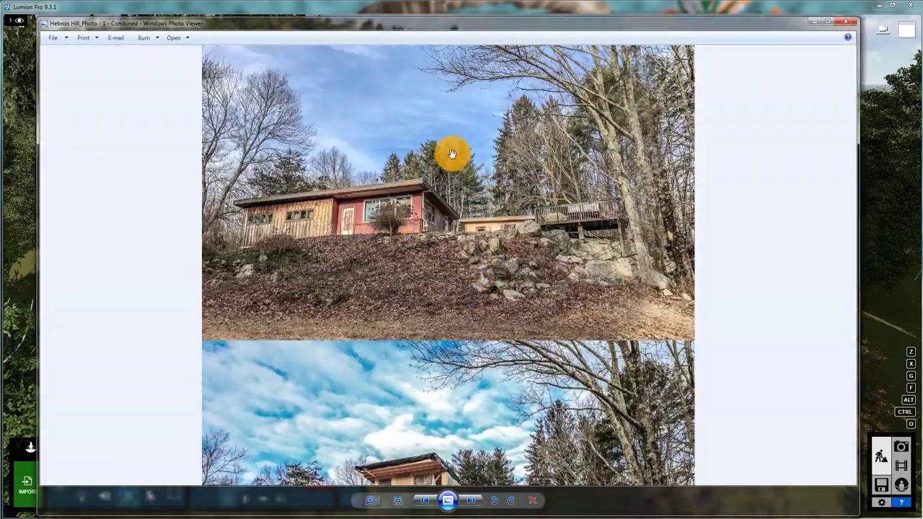
pyautogui.scroll(-4, 447, 216)
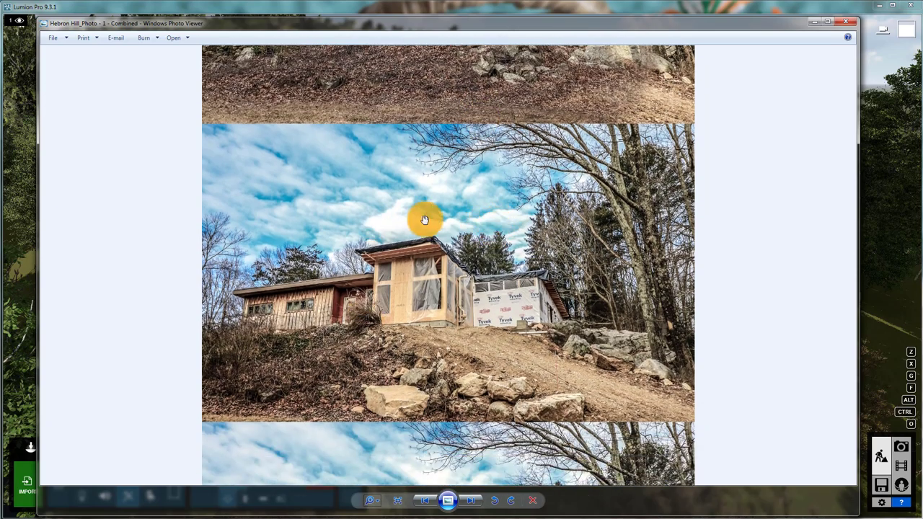
pyautogui.scroll(-3, 425, 216)
pyautogui.scroll(-2, 491, 152)
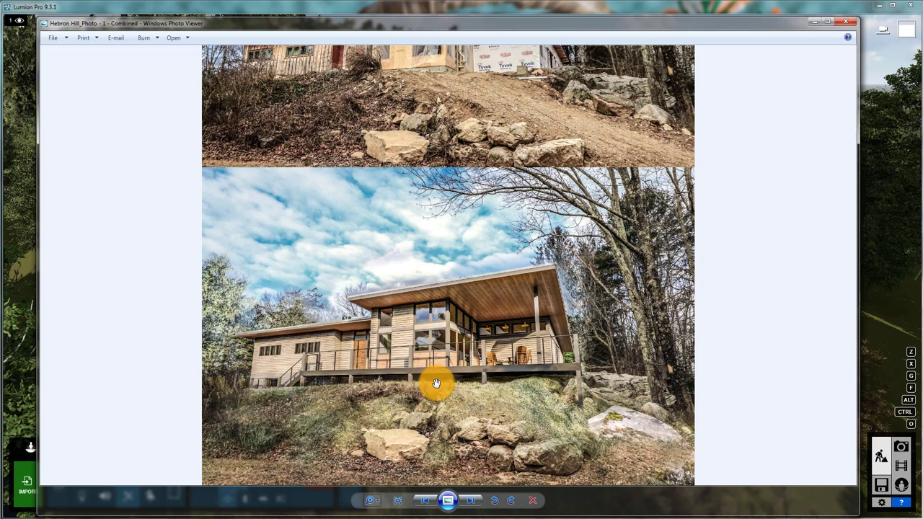
pyautogui.click(847, 26)
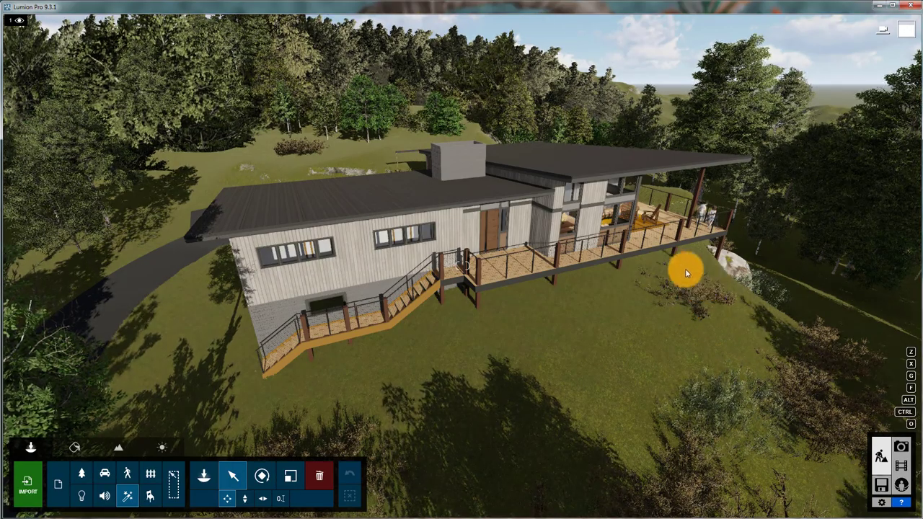
# Enter Photo mode with the empty Photo 7 slot and frame the house from a low viewpoint on the slope below the deck.
pyautogui.press('d')
pyautogui.moveTo(695, 281); pyautogui.dragTo(635, 268, button='right')
pyautogui.press('d')
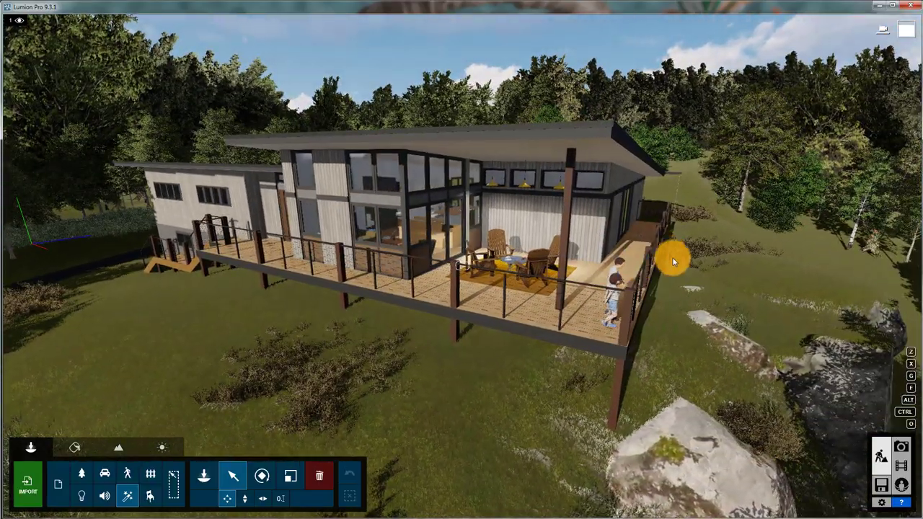
pyautogui.click(899, 448)
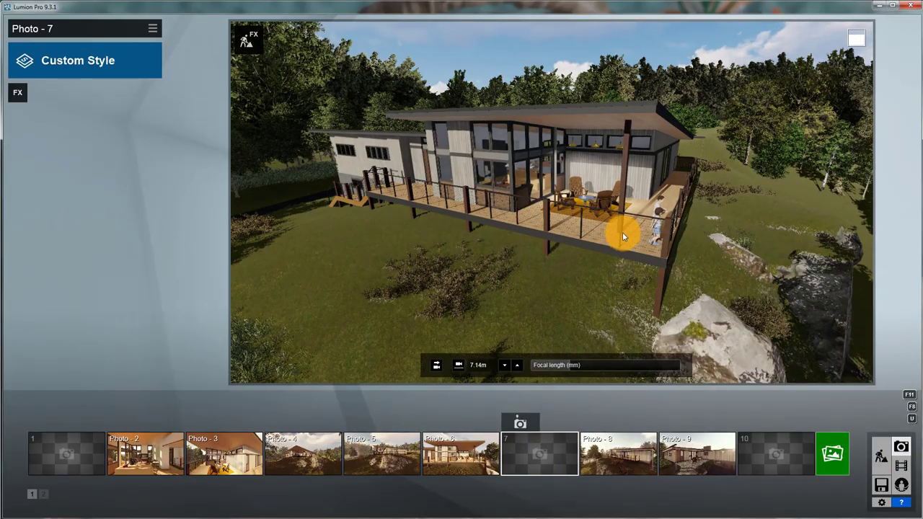
pyautogui.press('s')
pyautogui.moveTo(637, 216)
pyautogui.mouseDown(button='right')
pyautogui.moveTo(627, 214)
pyautogui.moveTo(637, 217)
pyautogui.mouseUp(button='right')
pyautogui.press('e')
# Place the Hebron Hill_Photo - 1A2 photo from Windows Photo Viewer beside the preview, match the camera roughly to its angle, and dismiss the photo.
pyautogui.moveTo(697, 453)
pyautogui.hotkey('alt', 'Tab')
pyautogui.click(610, 309)
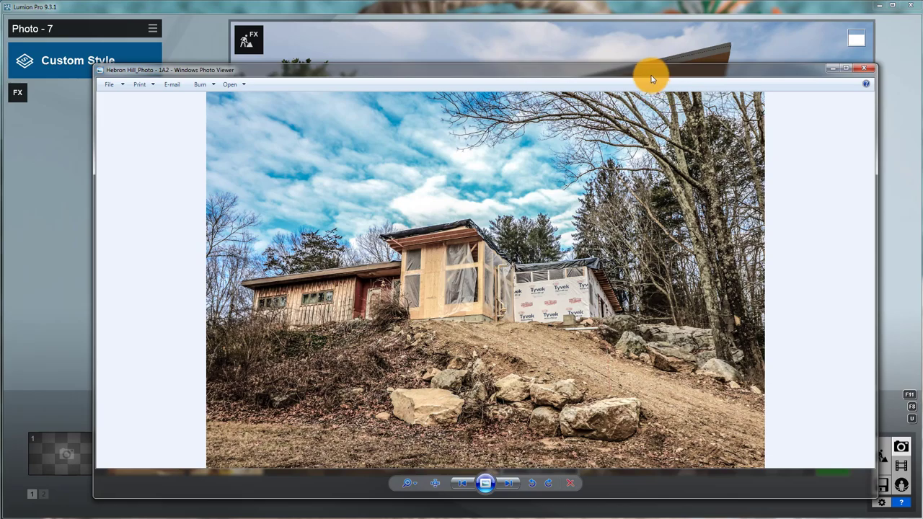
pyautogui.moveTo(651, 72); pyautogui.dragTo(771, 194)
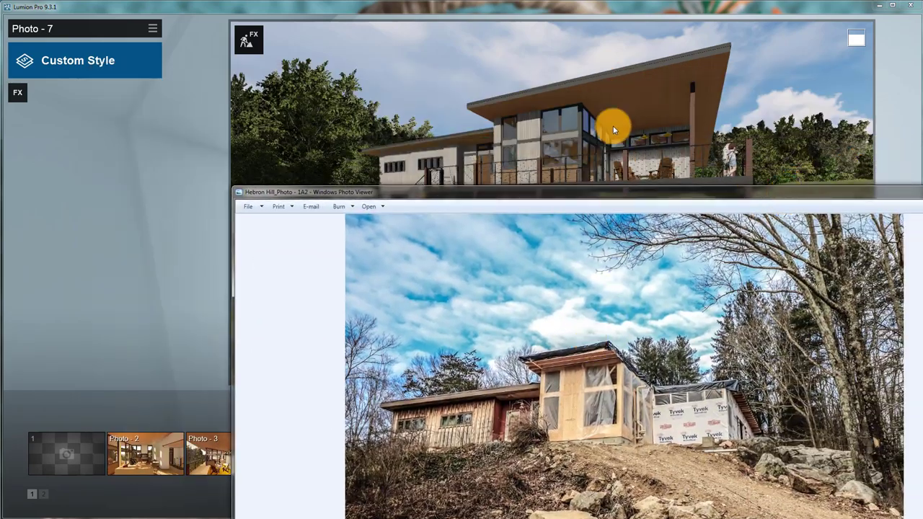
pyautogui.click(643, 119)
pyautogui.moveTo(637, 131); pyautogui.dragTo(636, 178, button='right')
pyautogui.press('w')
pyautogui.press('q')
pyautogui.press('s')
pyautogui.click(919, 264)
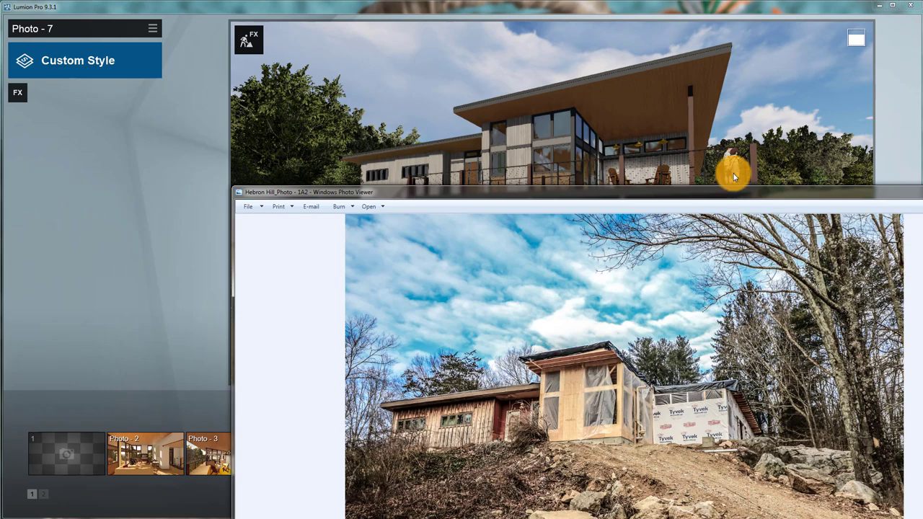
pyautogui.moveTo(735, 186); pyautogui.dragTo(632, 129)
pyautogui.click(845, 99)
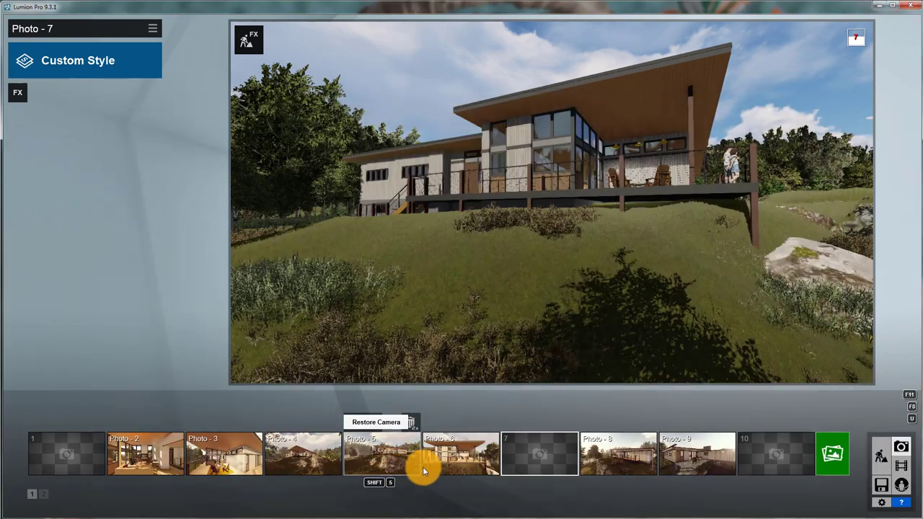
# Store the current camera view in the Photo 7 slot and check it by switching to Photo 9 and back.
pyautogui.moveTo(525, 447)
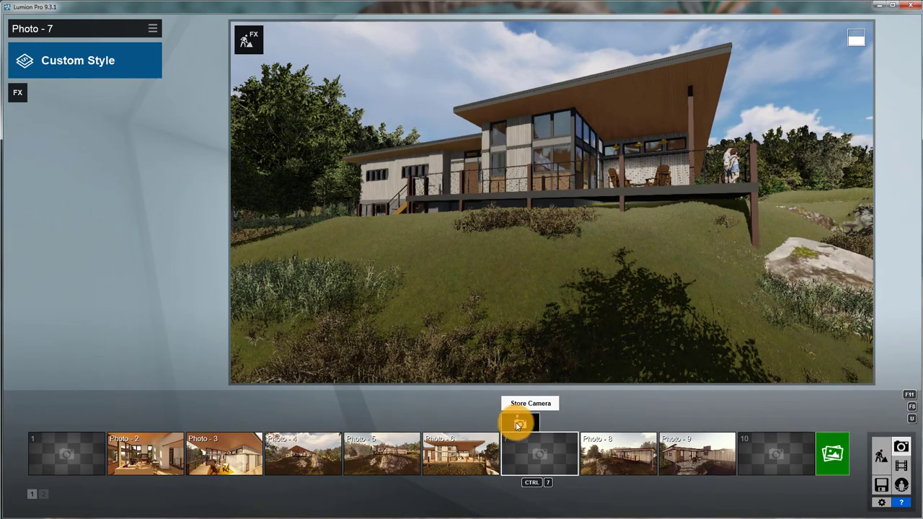
pyautogui.click(517, 425)
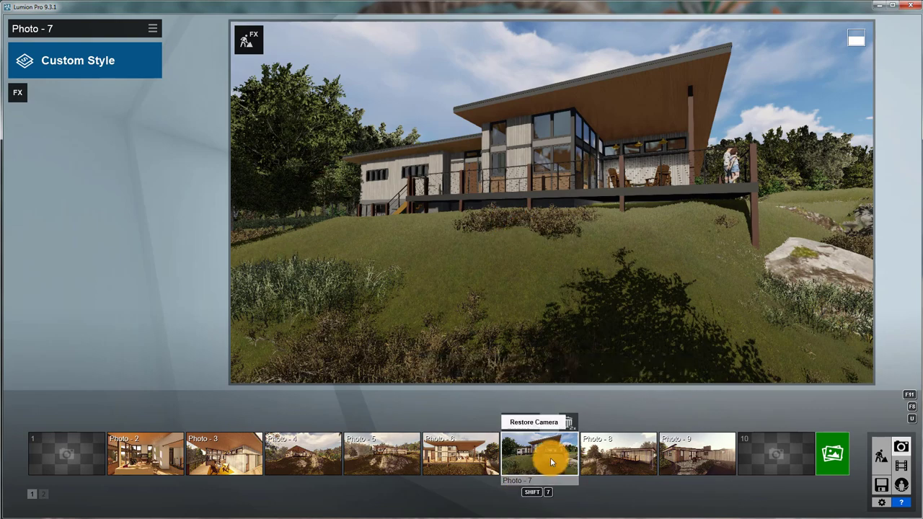
pyautogui.click(652, 457)
pyautogui.click(706, 457)
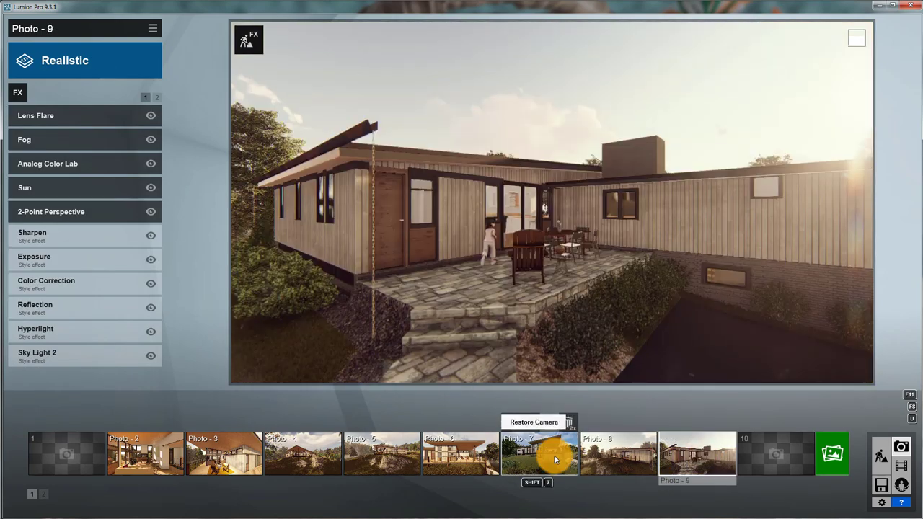
pyautogui.click(553, 455)
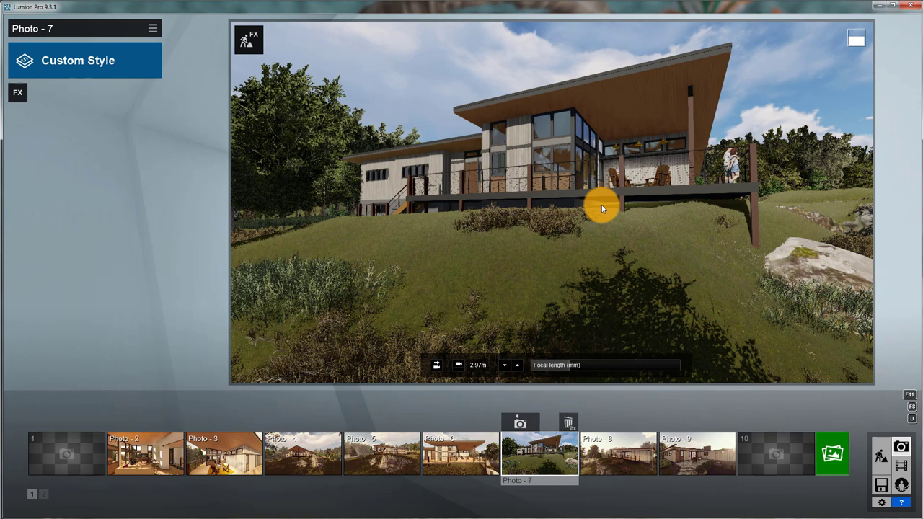
# Add the Image Overlay effect to Photo 7.
pyautogui.click(18, 95)
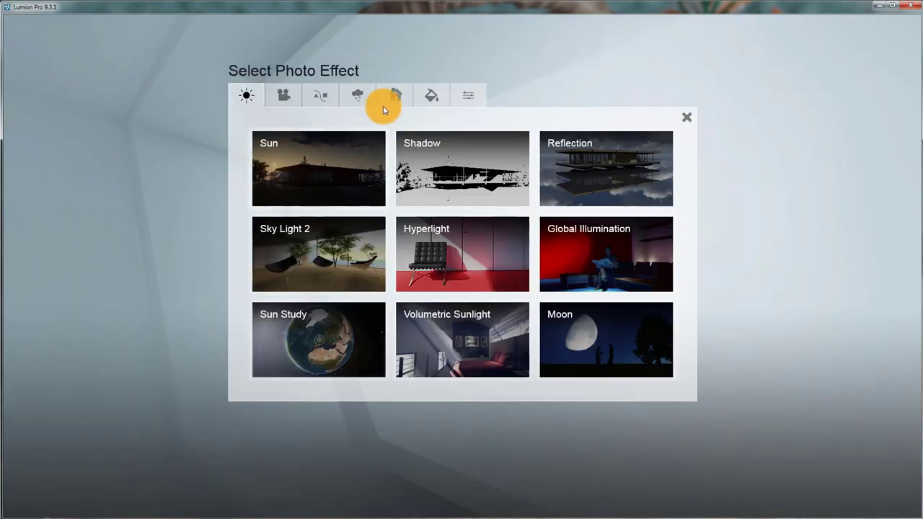
pyautogui.click(470, 96)
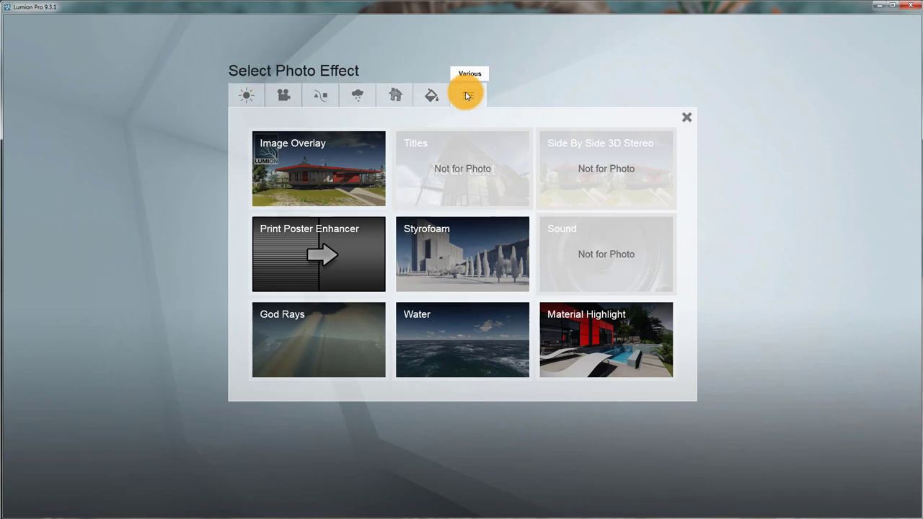
pyautogui.click(349, 176)
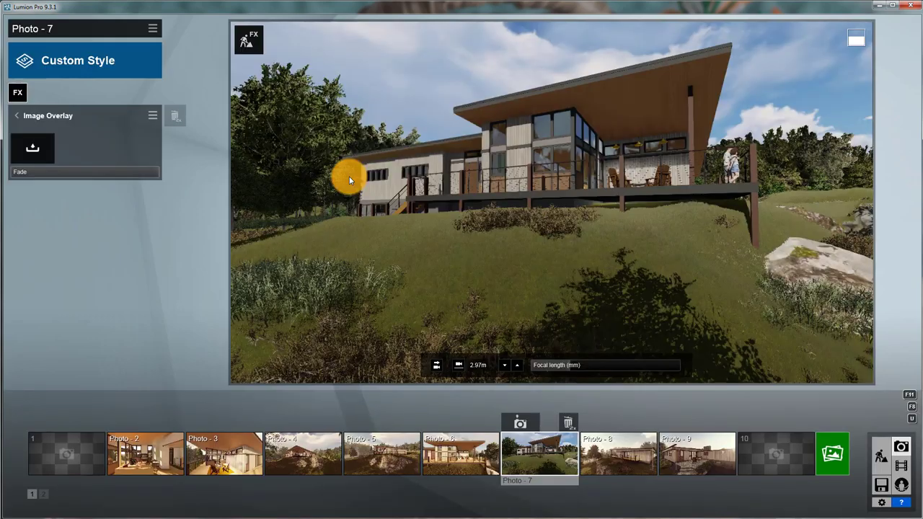
# Load Hebron Hill_Photo - 1A2 from the Construction Progress folder as the overlay image and set its fade to about half.
pyautogui.click(33, 149)
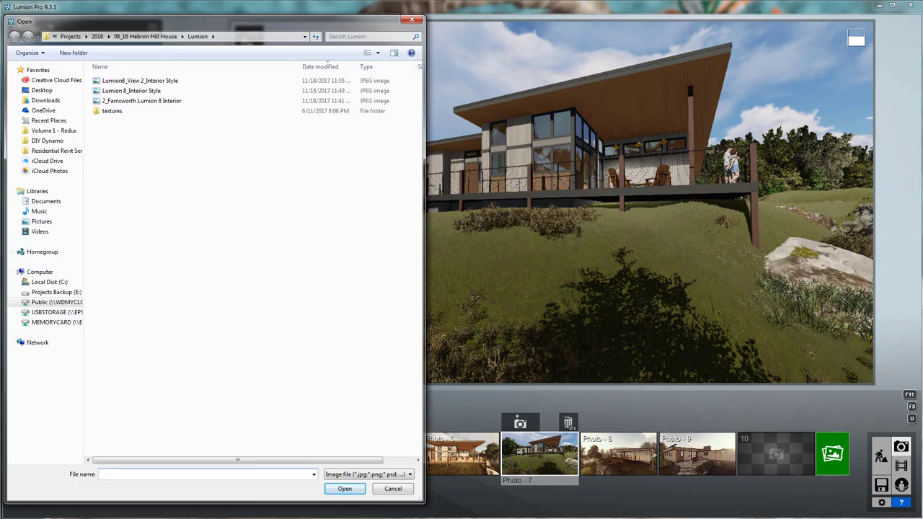
pyautogui.click(223, 474)
pyautogui.hotkey('ctrl', 'v')
pyautogui.press('Return')
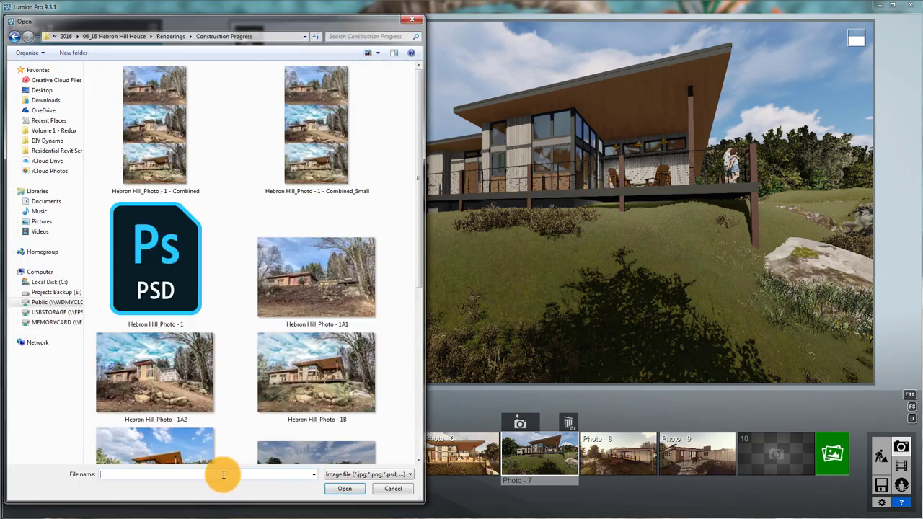
pyautogui.click(343, 299)
pyautogui.scroll(-3, 177, 201)
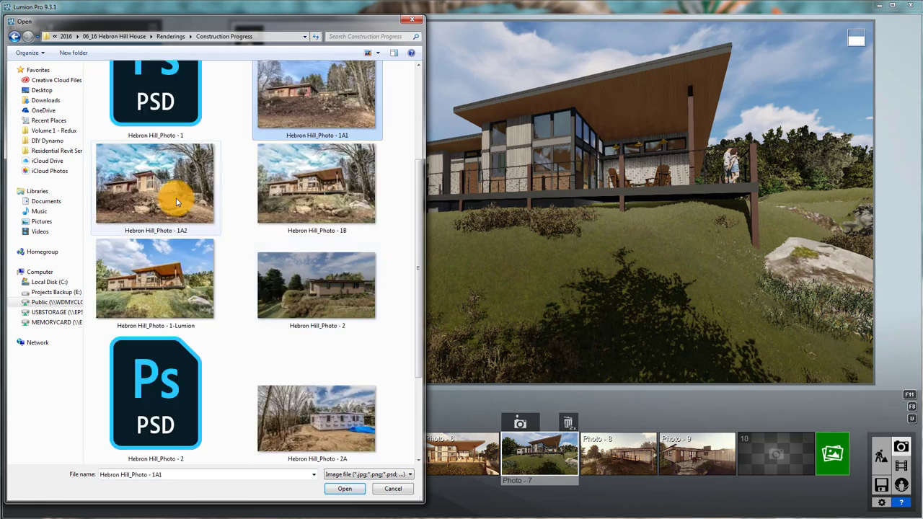
pyautogui.click(184, 213)
pyautogui.click(345, 488)
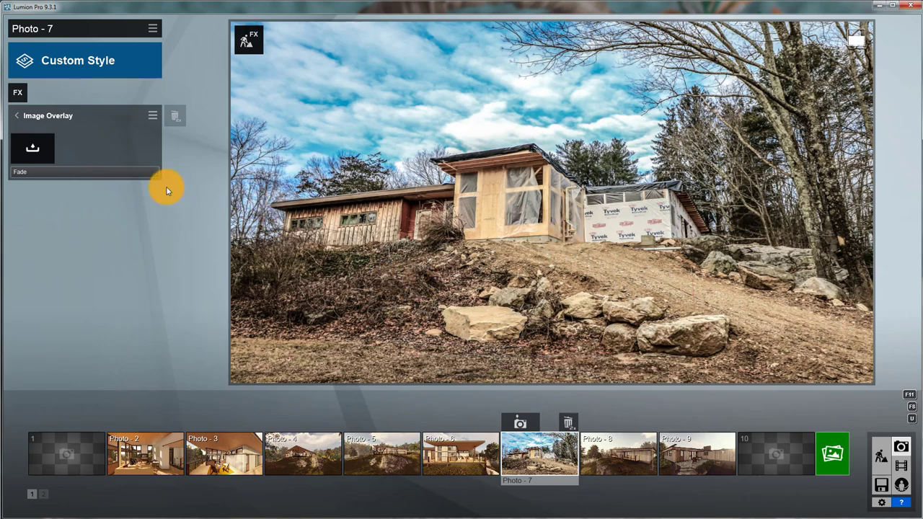
pyautogui.moveTo(150, 172); pyautogui.dragTo(85, 176)
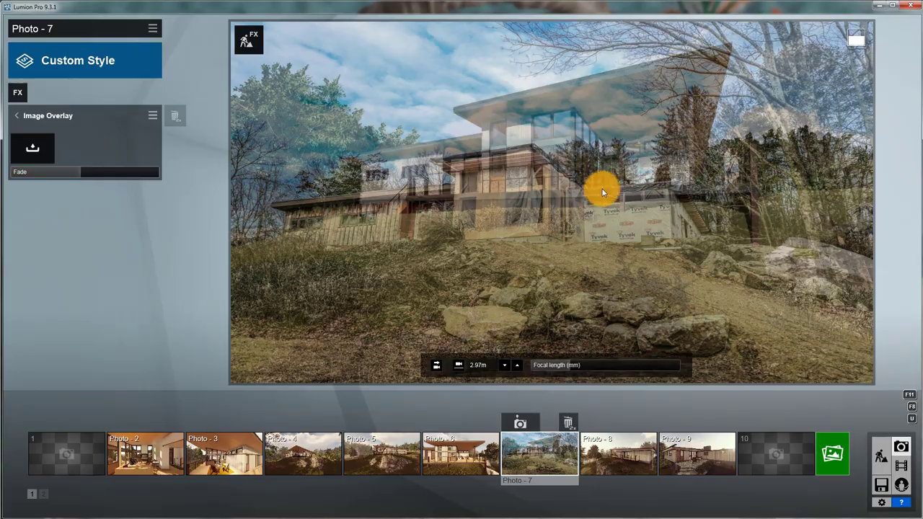
# Re-aim and reposition the camera at about 2.3 m height to bring the model house roughly over the house in the overlay photo.
pyautogui.moveTo(603, 190); pyautogui.dragTo(605, 219, button='right')
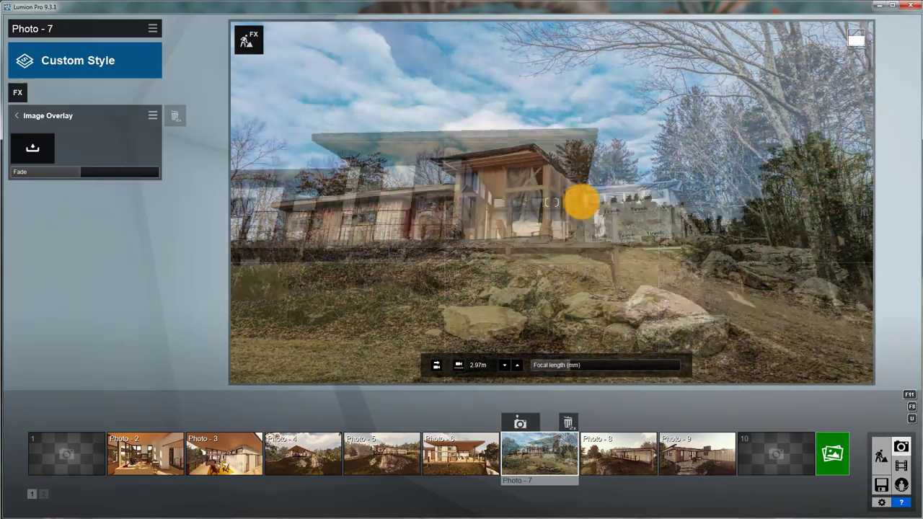
pyautogui.moveTo(581, 202); pyautogui.dragTo(598, 200, button='right')
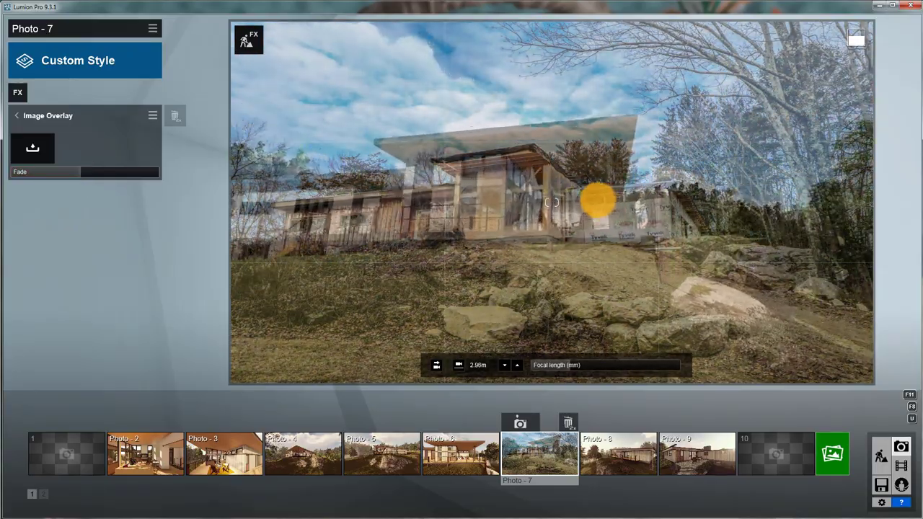
pyautogui.press('q')
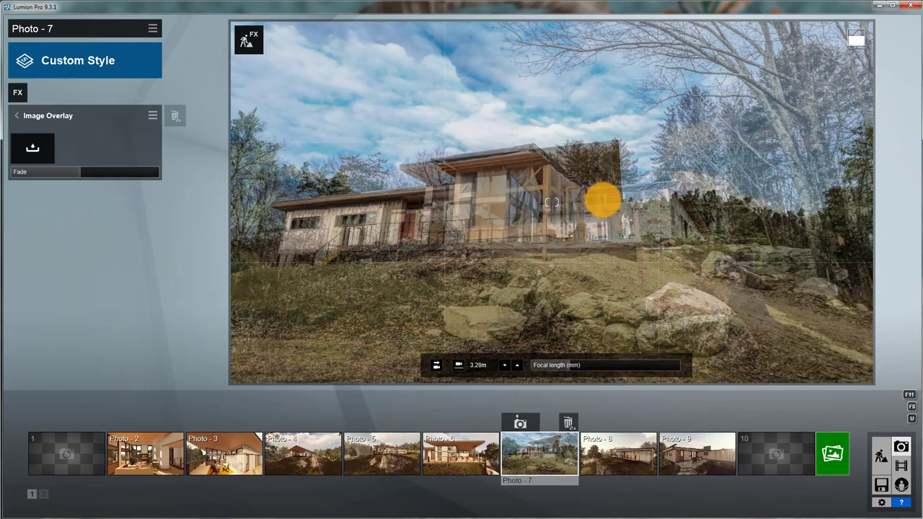
pyautogui.press('e')
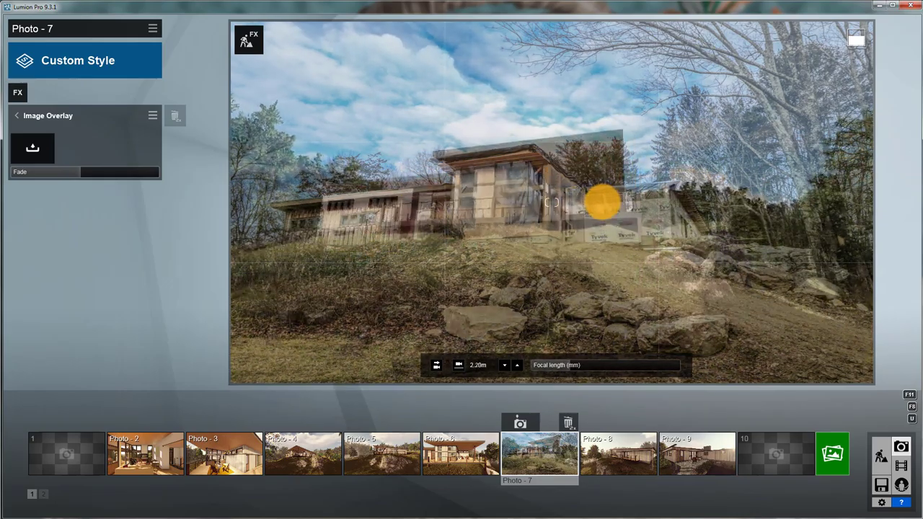
pyautogui.press('e')
pyautogui.press('q')
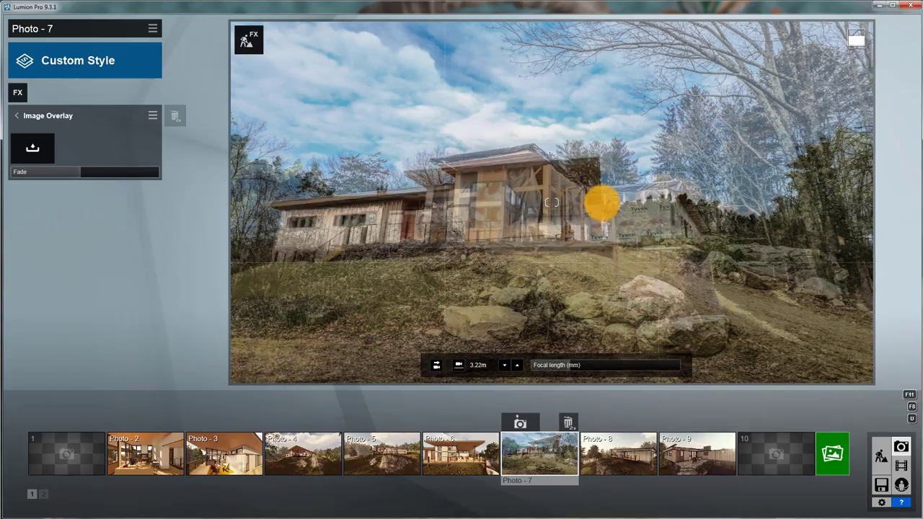
pyautogui.press('q')
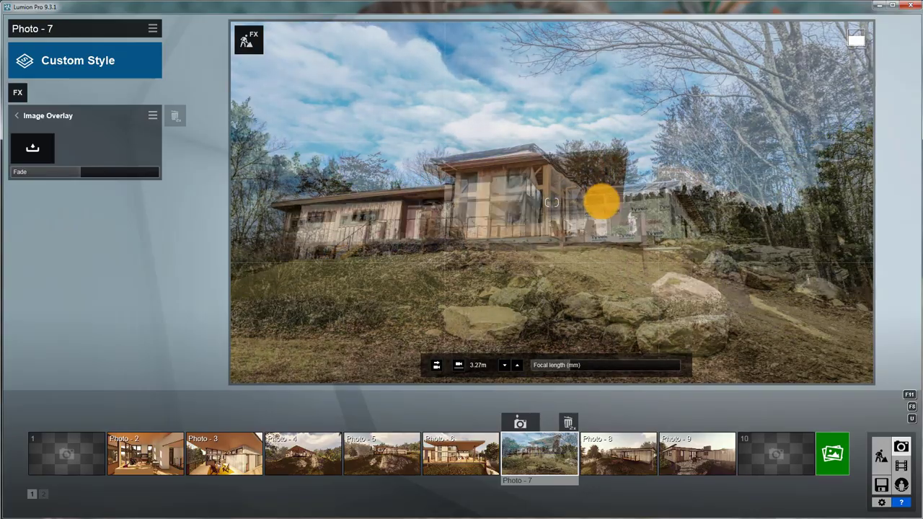
pyautogui.press('e')
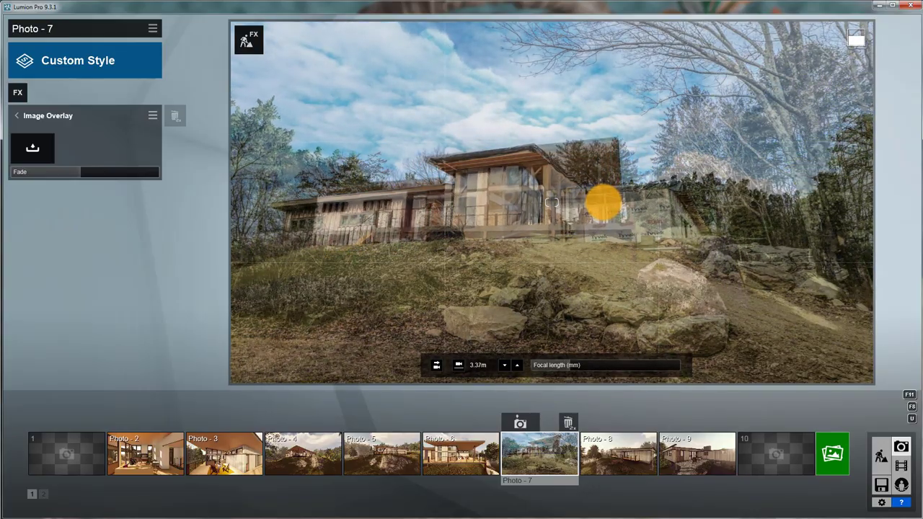
pyautogui.press('q')
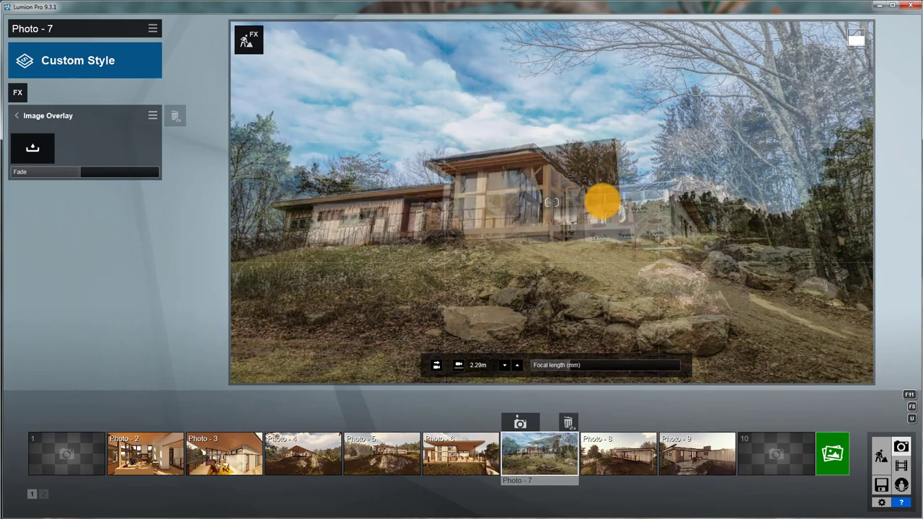
# Shorten the focal length slightly and raise the camera to about 3.9 m, keeping the house aimed at the overlay photo.
pyautogui.moveTo(565, 365)
pyautogui.mouseDown()
pyautogui.moveTo(584, 365)
pyautogui.moveTo(557, 367)
pyautogui.mouseUp()
pyautogui.moveTo(555, 245); pyautogui.dragTo(556, 243, button='right')
pyautogui.press('q')
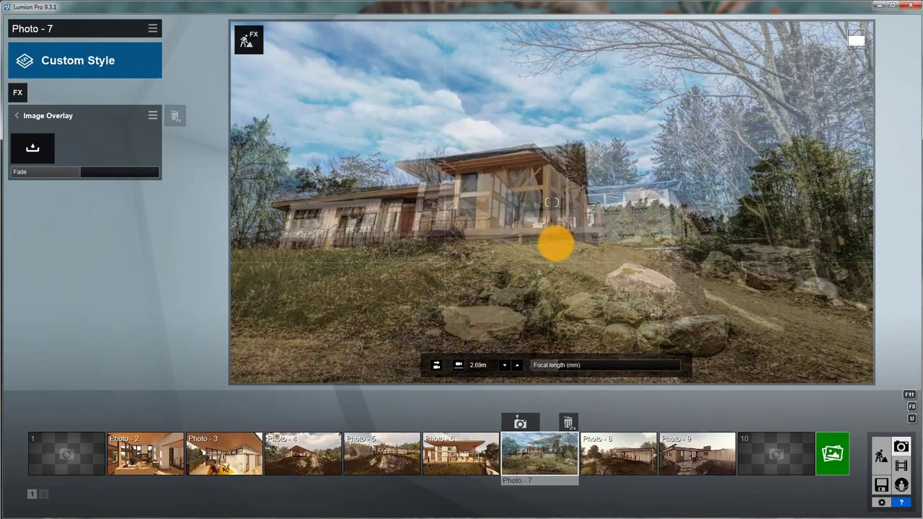
pyautogui.press('q')
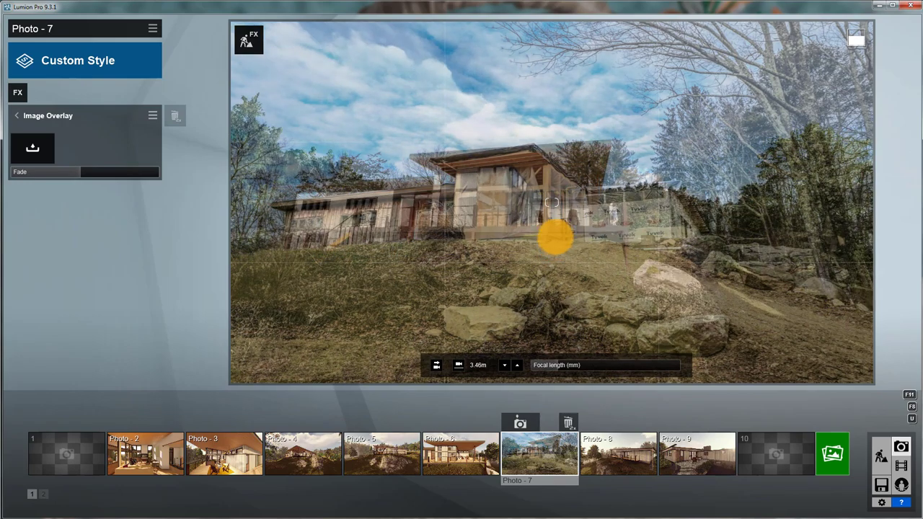
pyautogui.press('q')
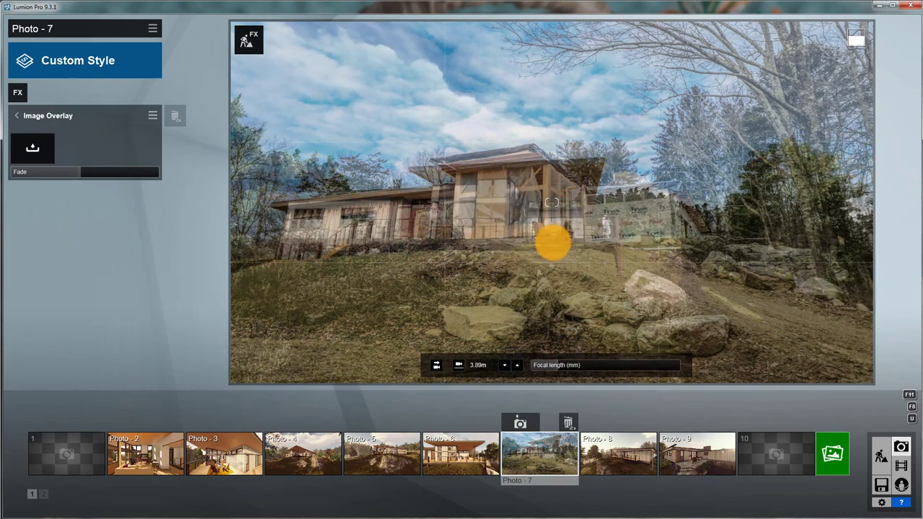
pyautogui.press('q')
# Increase the focal length and reposition the camera at about 1.15 m height so the house's scale approaches the overlay photo.
pyautogui.moveTo(560, 364); pyautogui.dragTo(584, 370)
pyautogui.press('s')
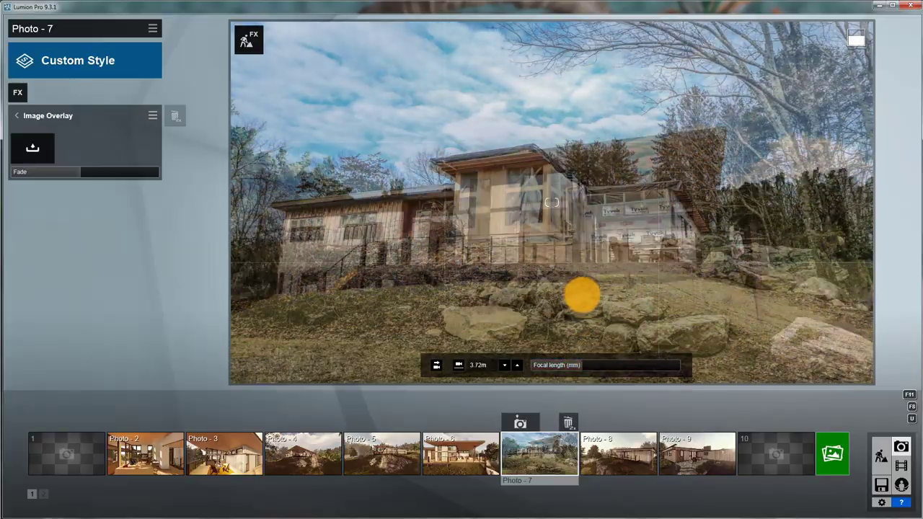
pyautogui.press('e')
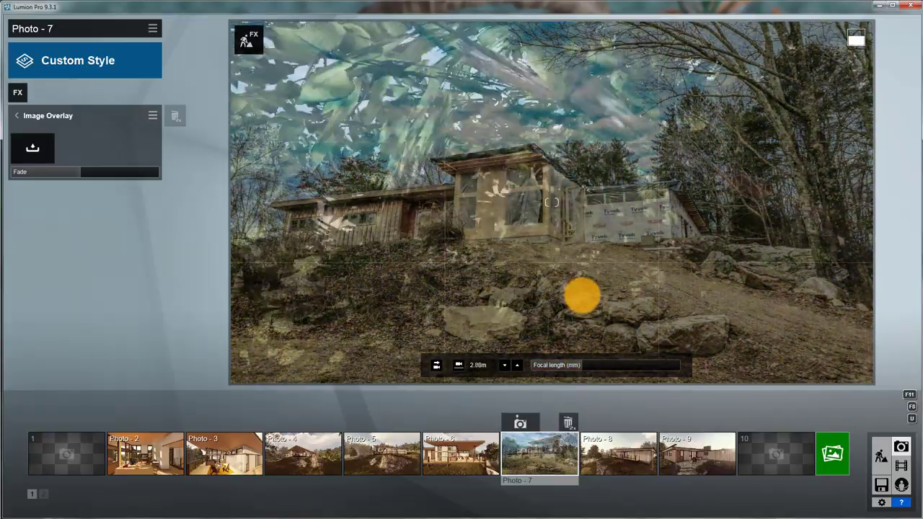
pyautogui.press('w')
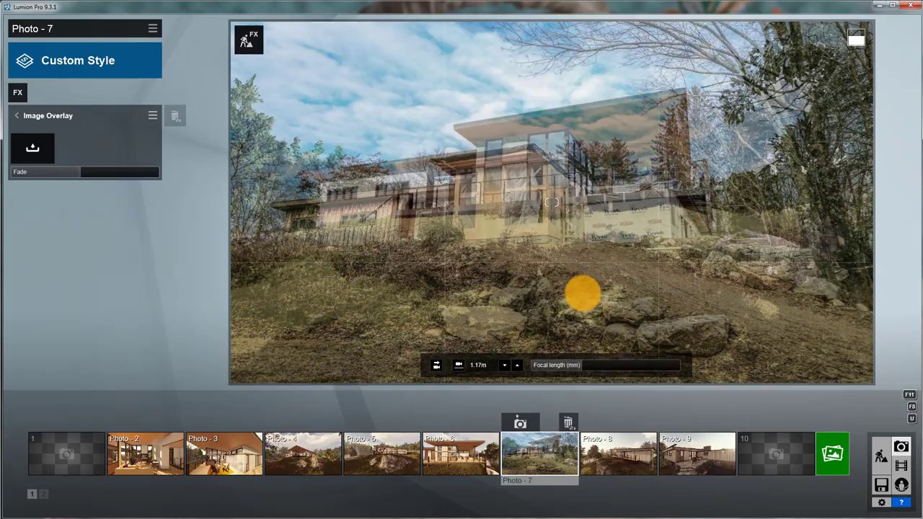
pyautogui.press('w')
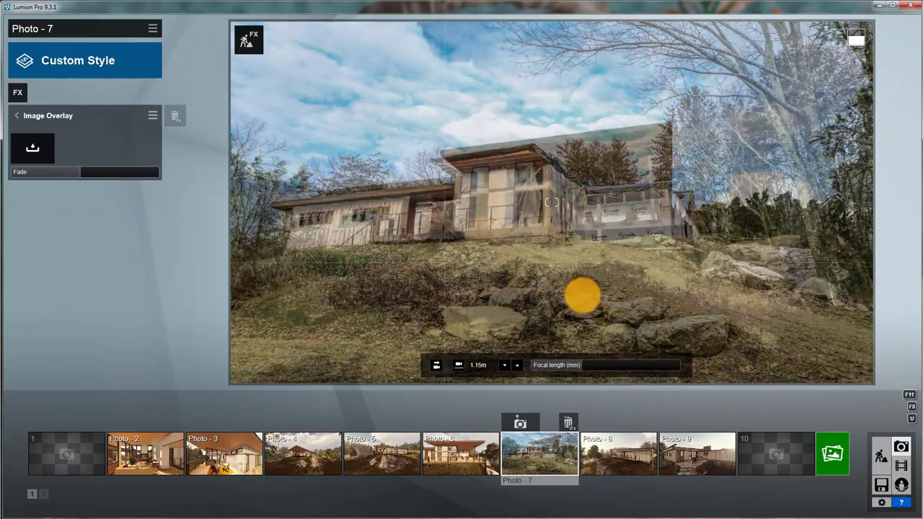
# Raise the camera to about 2.1 m and line up the long wing and window tower with the overlay photo.
pyautogui.press('q')
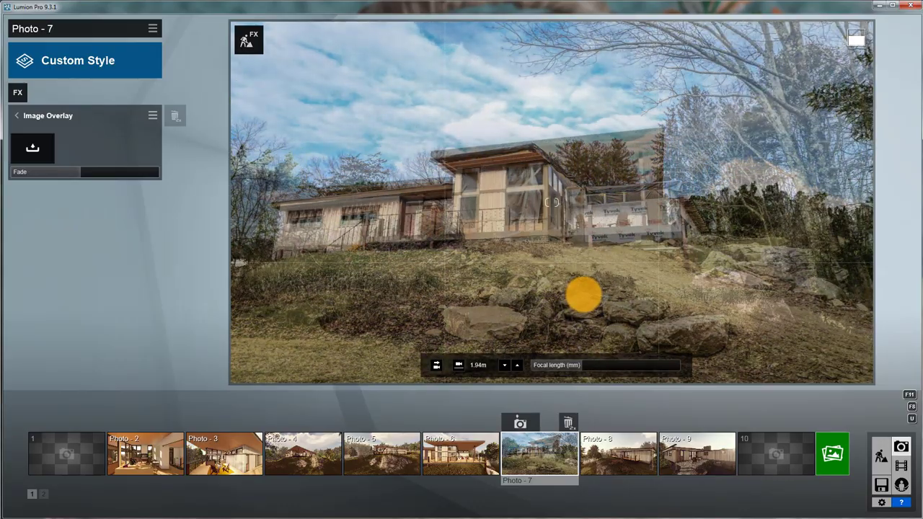
pyautogui.press('q')
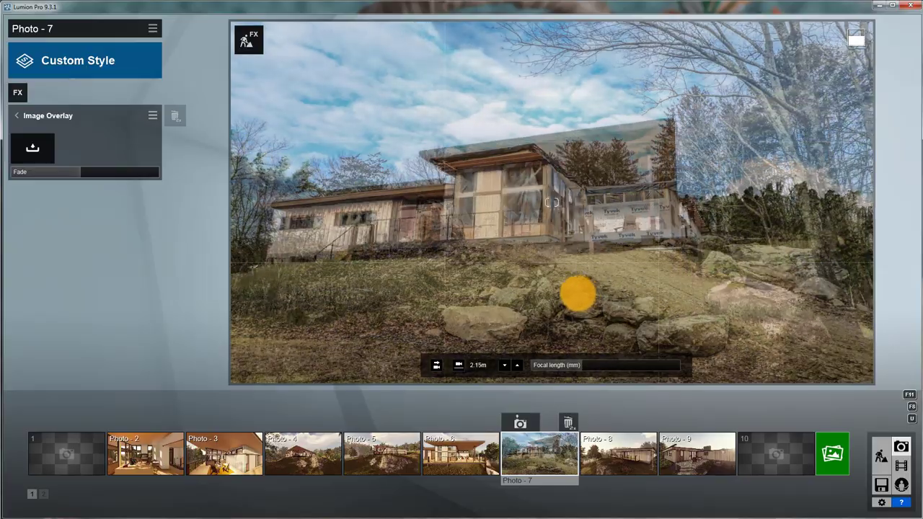
pyautogui.press('q')
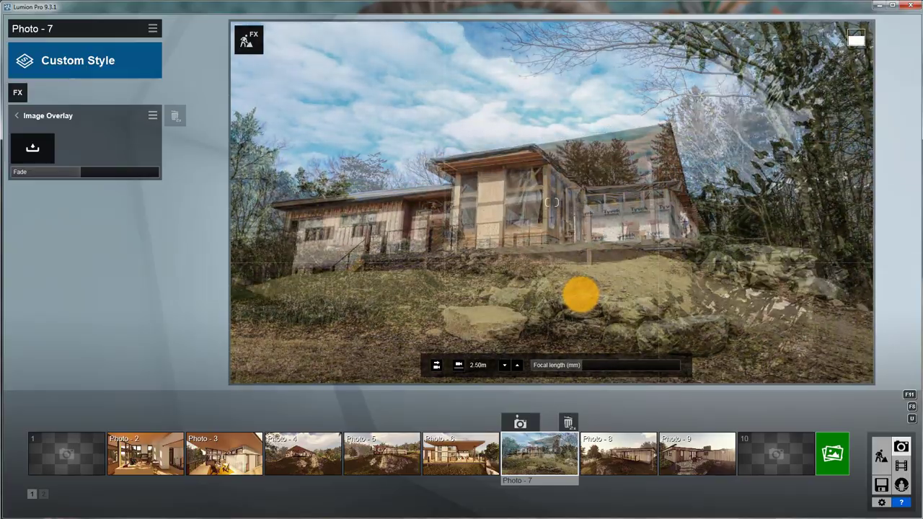
pyautogui.press('e')
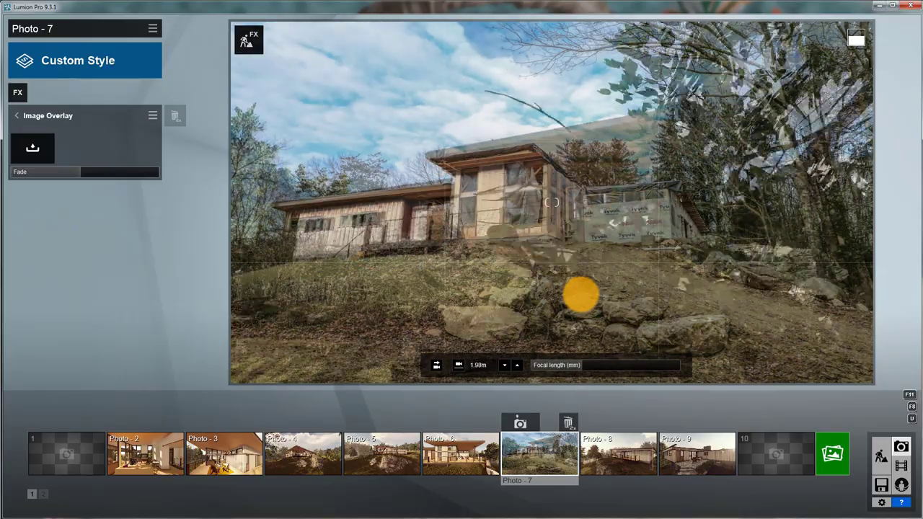
pyautogui.press('q')
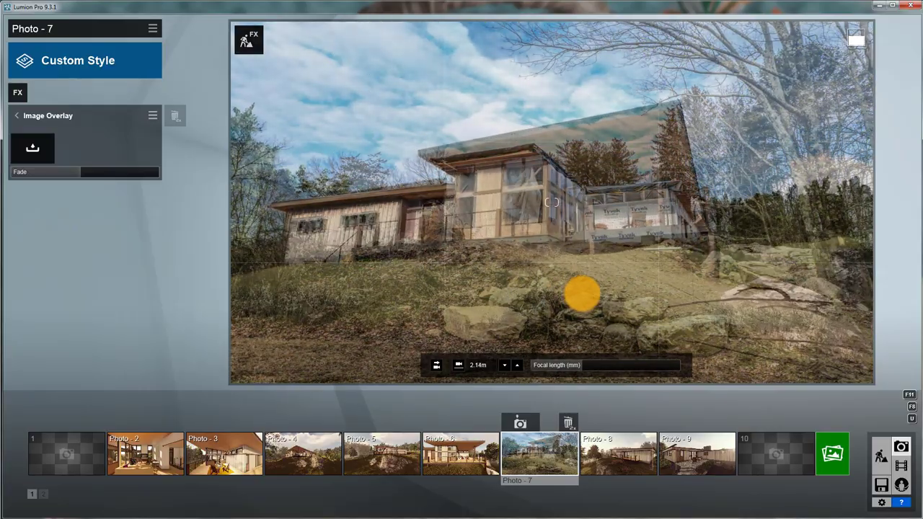
# Re-aim the camera and lower it to about 0.8 m to compare the roof and wall angles with the overlay photo.
pyautogui.moveTo(581, 293); pyautogui.dragTo(582, 294, button='right')
pyautogui.press('q')
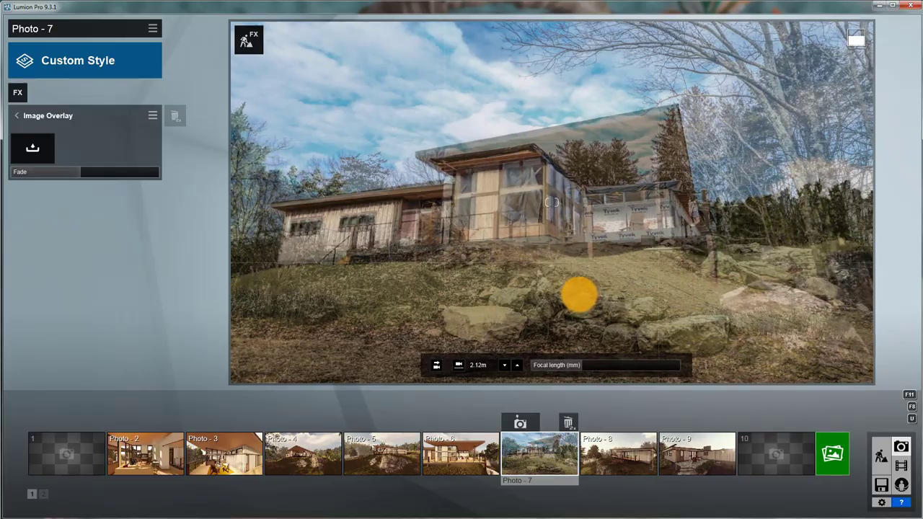
pyautogui.press('e')
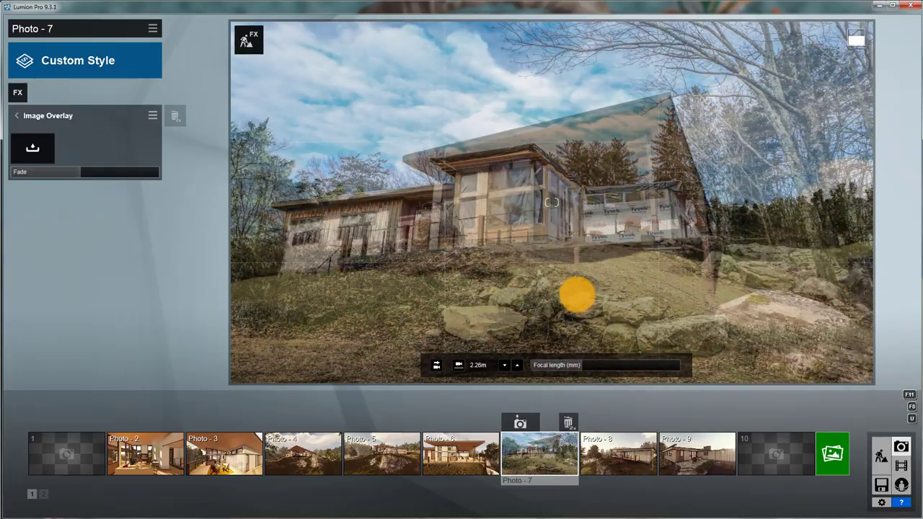
pyautogui.press('e')
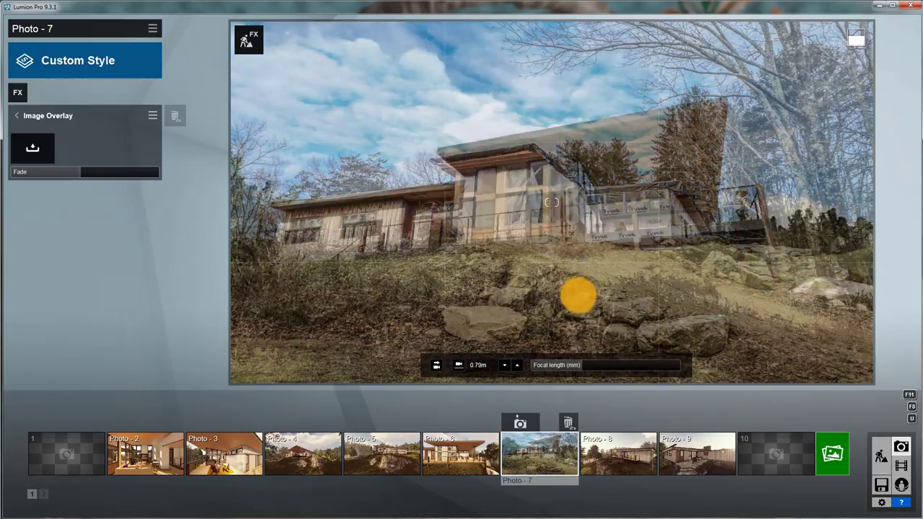
# Raise the camera to about 1.7 m, align the windows and rooflines with the overlay photo, and fine-tune the focal length.
pyautogui.press('q')
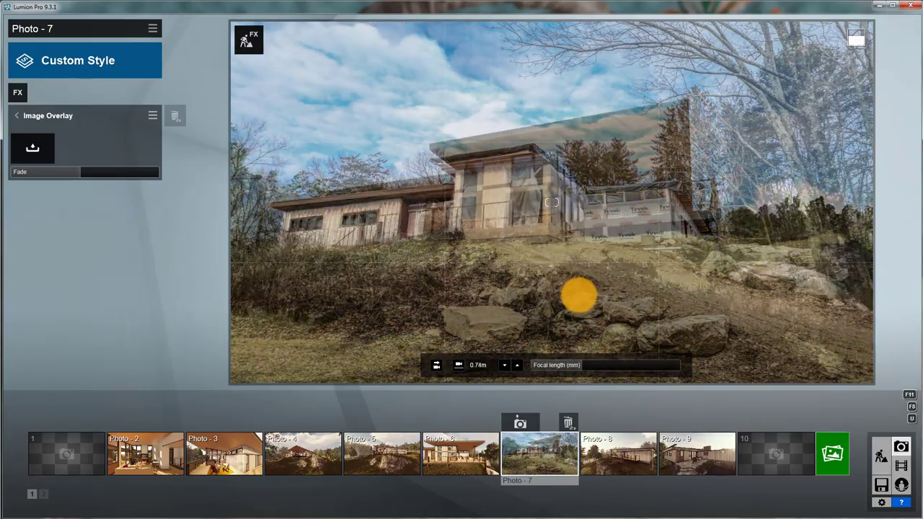
pyautogui.press('q')
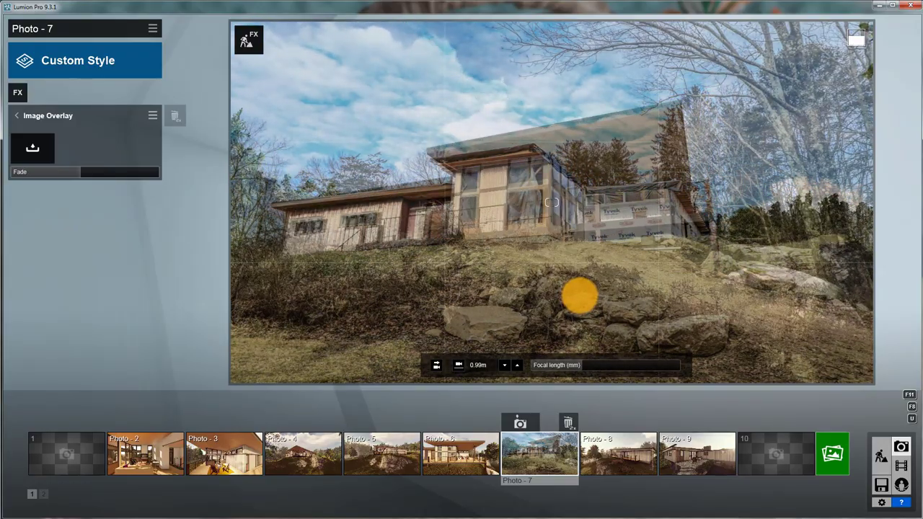
pyautogui.press('q')
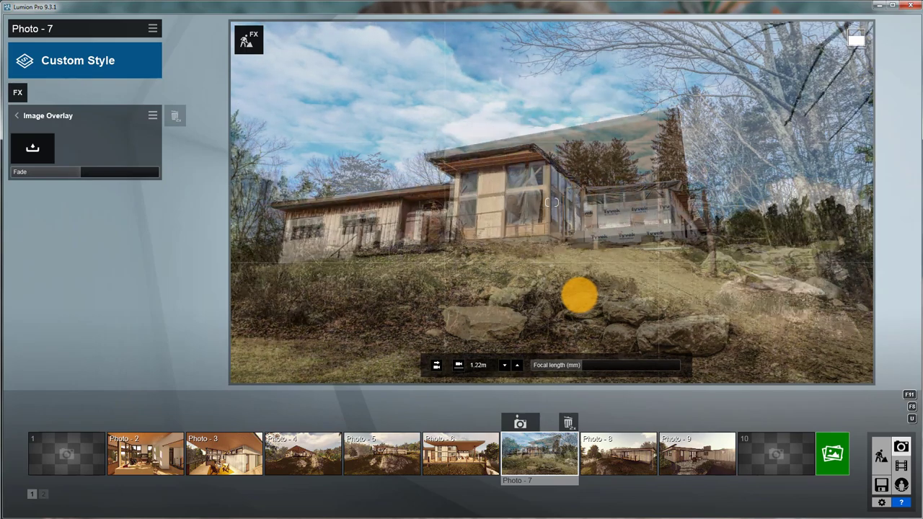
pyautogui.moveTo(579, 295); pyautogui.dragTo(573, 302, button='right')
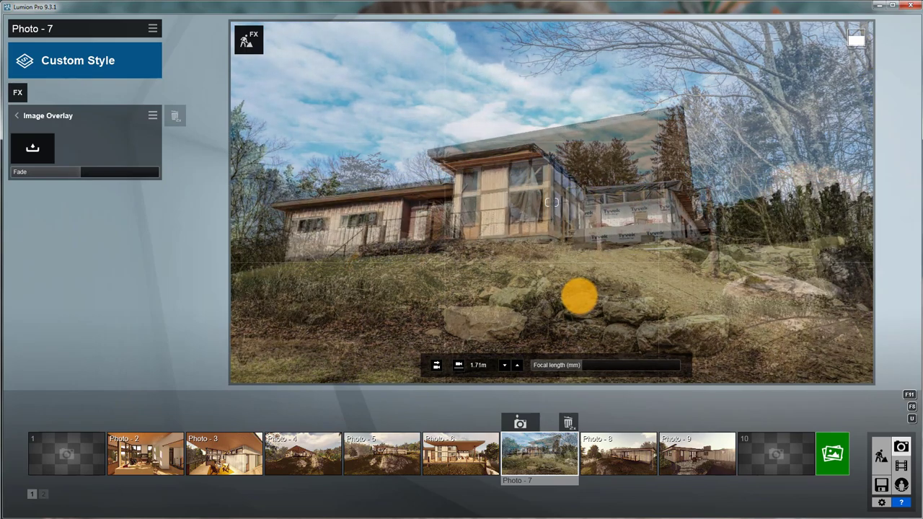
pyautogui.moveTo(589, 372)
pyautogui.mouseDown()
pyautogui.moveTo(535, 365)
pyautogui.moveTo(604, 362)
pyautogui.moveTo(585, 366)
pyautogui.mouseUp()
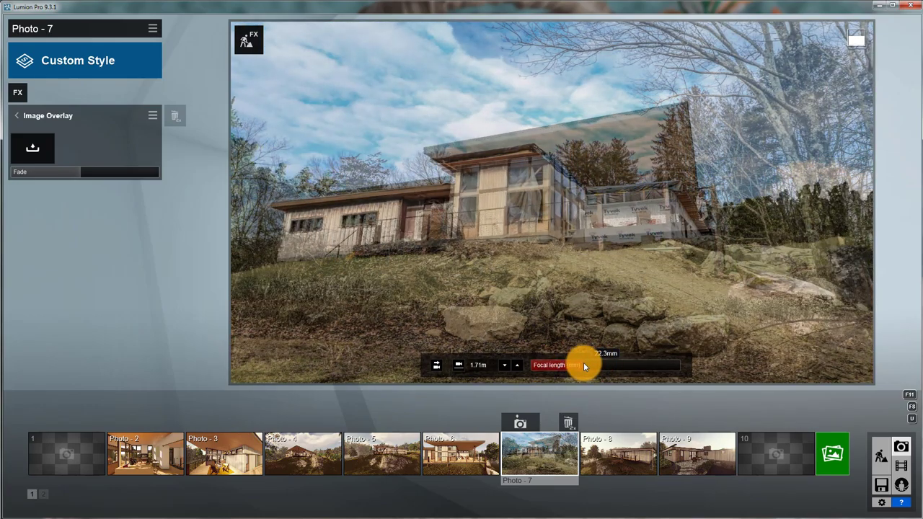
# Store the matched camera view in Photo 7 and reduce the Image Overlay fade to zero.
pyautogui.moveTo(94, 173); pyautogui.dragTo(18, 186)
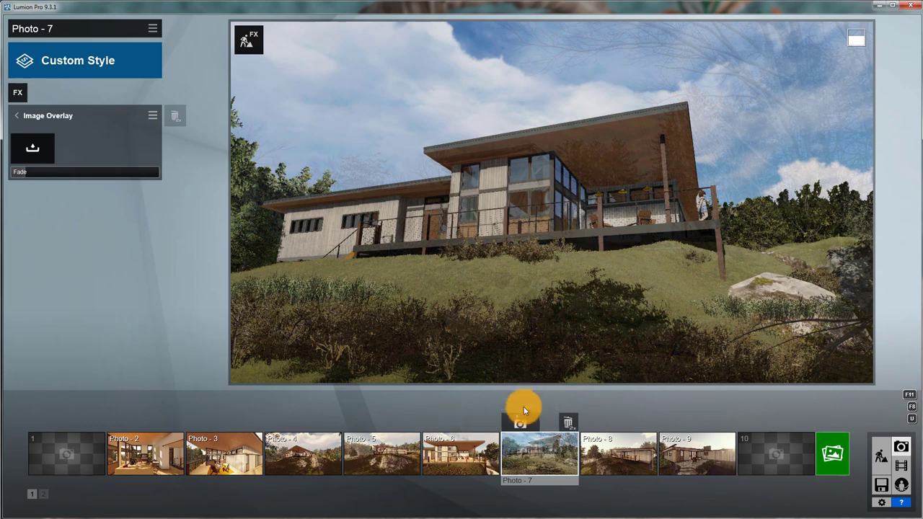
pyautogui.click(519, 423)
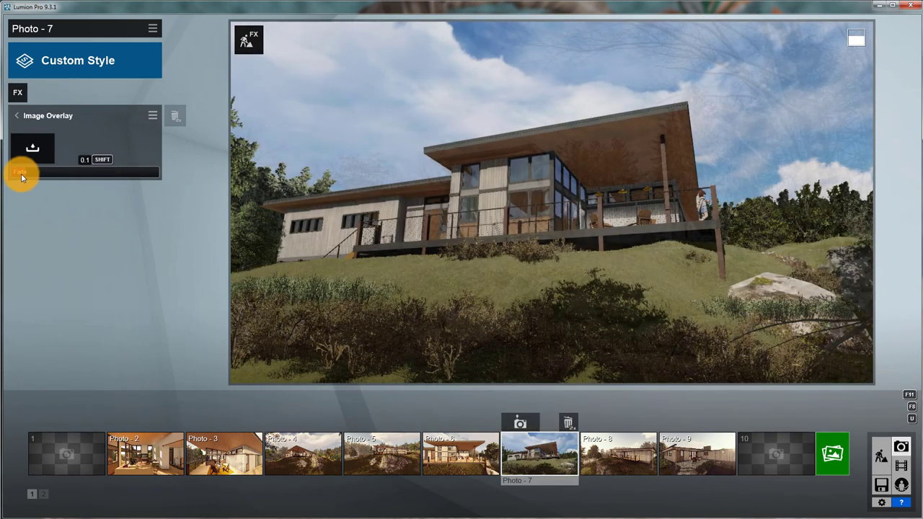
pyautogui.moveTo(21, 173); pyautogui.dragTo(3, 173)
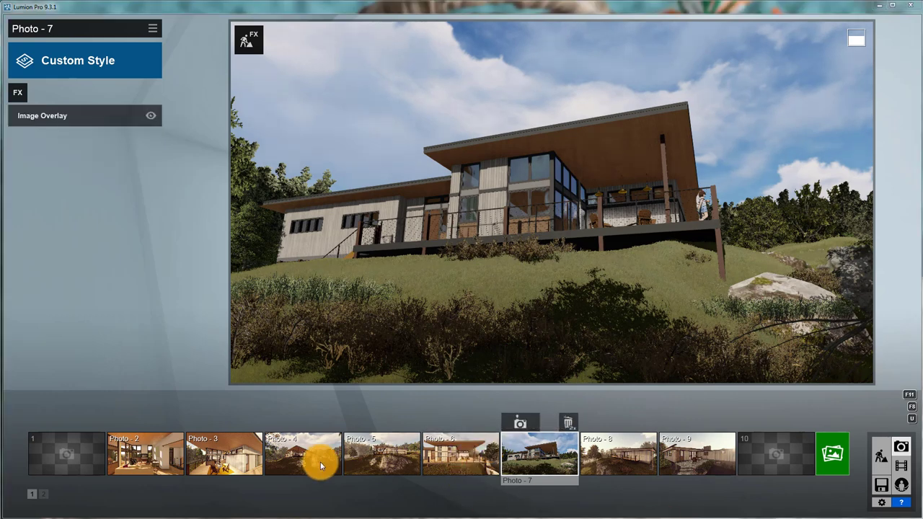
# Copy the effects of Photo 4 onto Photo 7 and turn off its 2-Point Perspective effect.
pyautogui.click(308, 463)
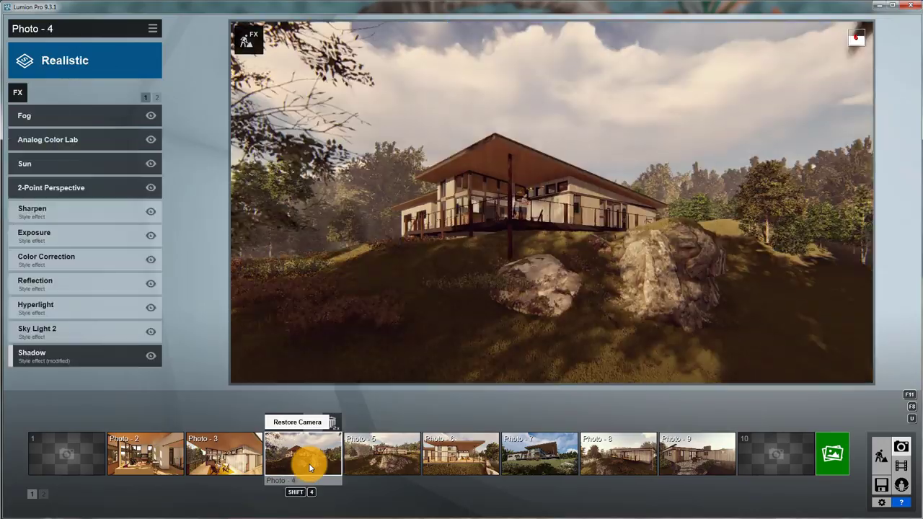
pyautogui.click(121, 36)
pyautogui.click(122, 37)
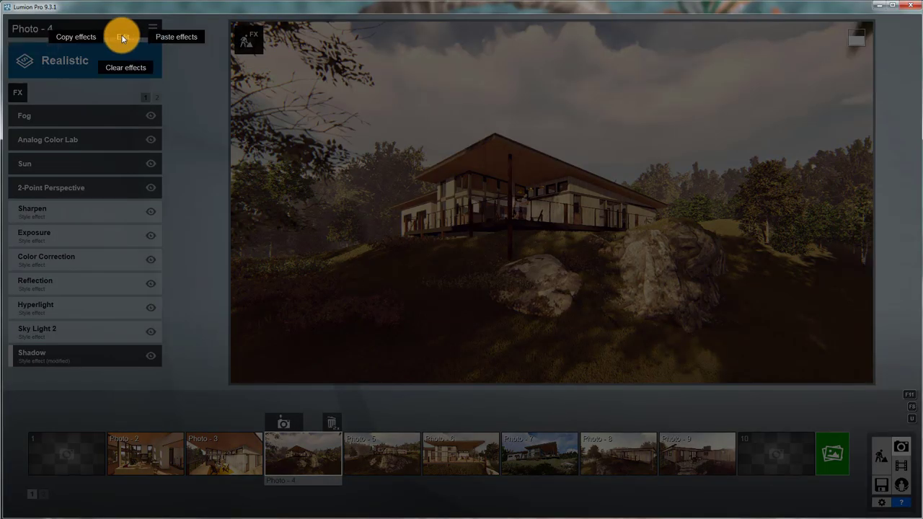
pyautogui.click(86, 36)
pyautogui.click(550, 459)
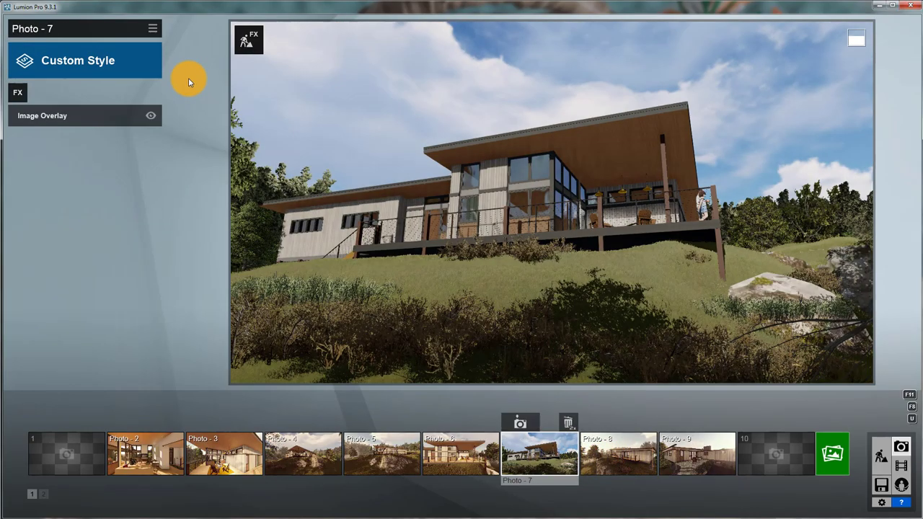
pyautogui.click(152, 30)
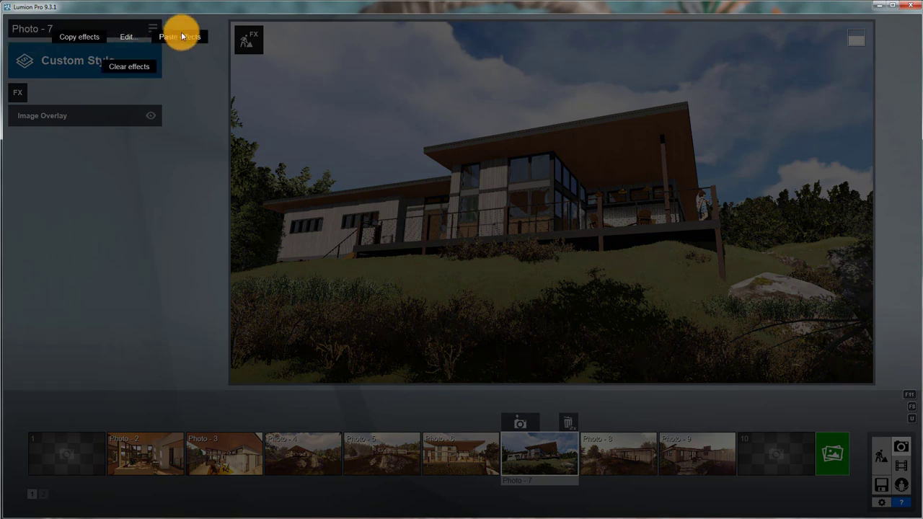
pyautogui.click(181, 33)
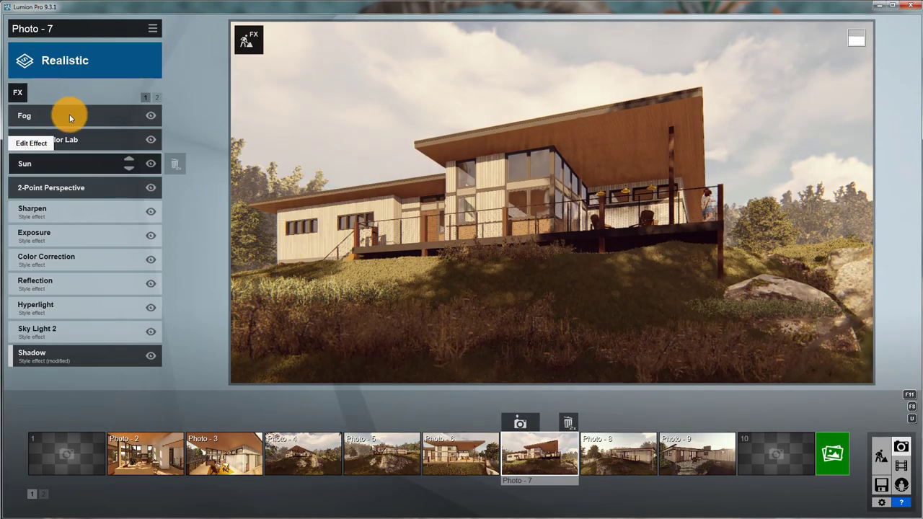
pyautogui.click(152, 188)
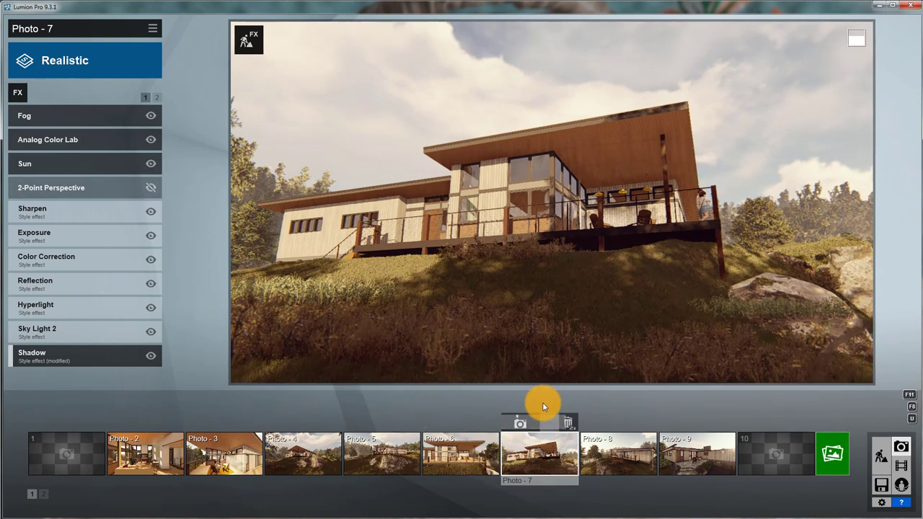
# Render Photo 7 at Print size, 3840x2160, and save it to the desktop as a JPG named Test.
pyautogui.click(832, 453)
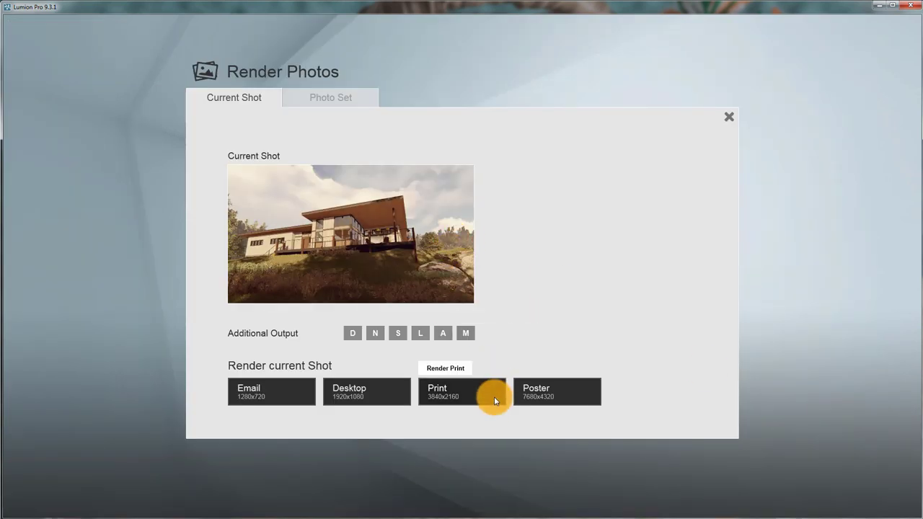
pyautogui.click(472, 398)
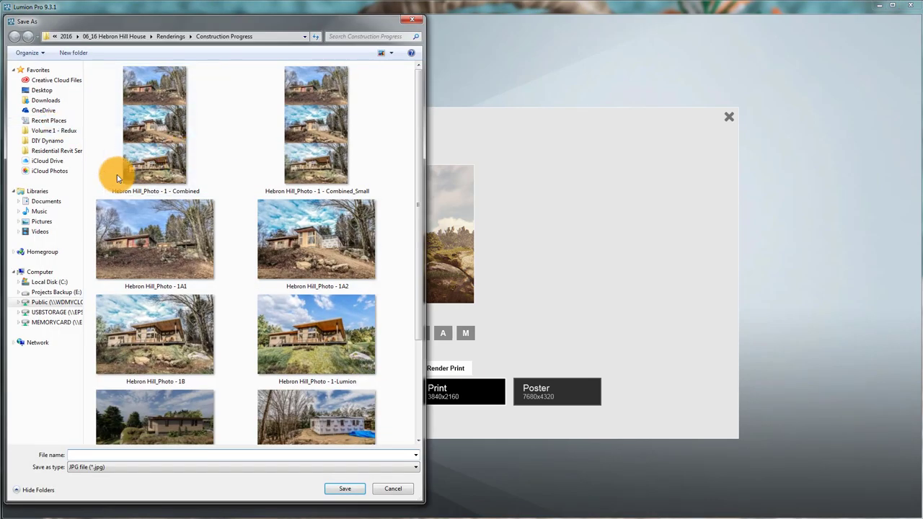
pyautogui.click(40, 90)
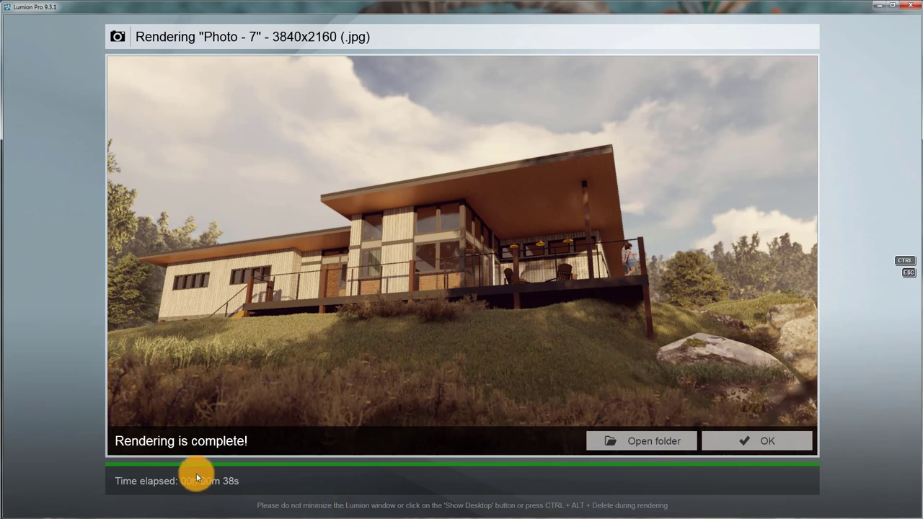
pyautogui.click(762, 442)
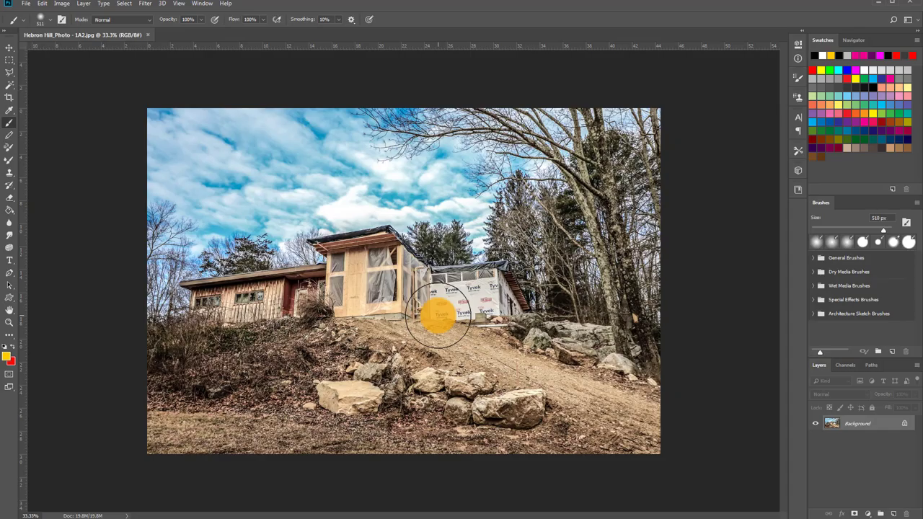
# Switch to Photoshop and place the Test render as a layer over the Hebron Hill_Photo - 1A2.jpg site photo.
pyautogui.click(25, 4)
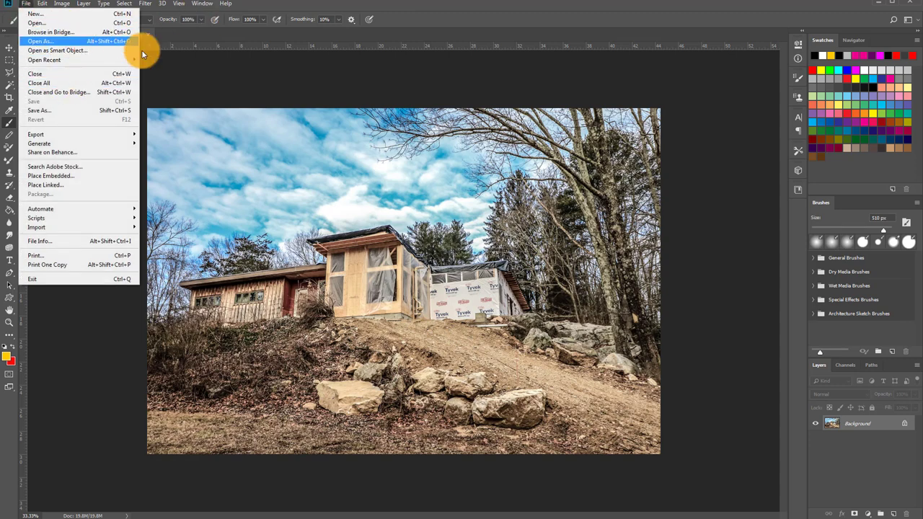
pyautogui.click(202, 68)
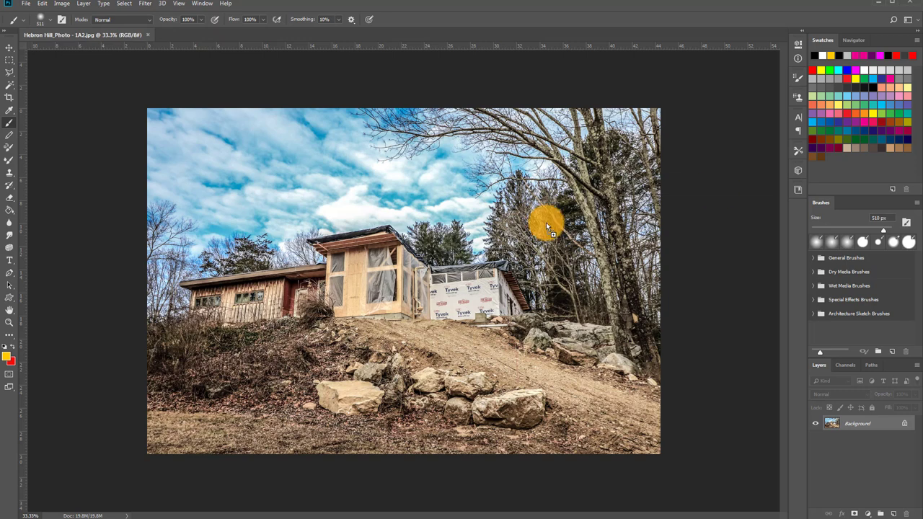
pyautogui.press('Return')
pyautogui.press('b')
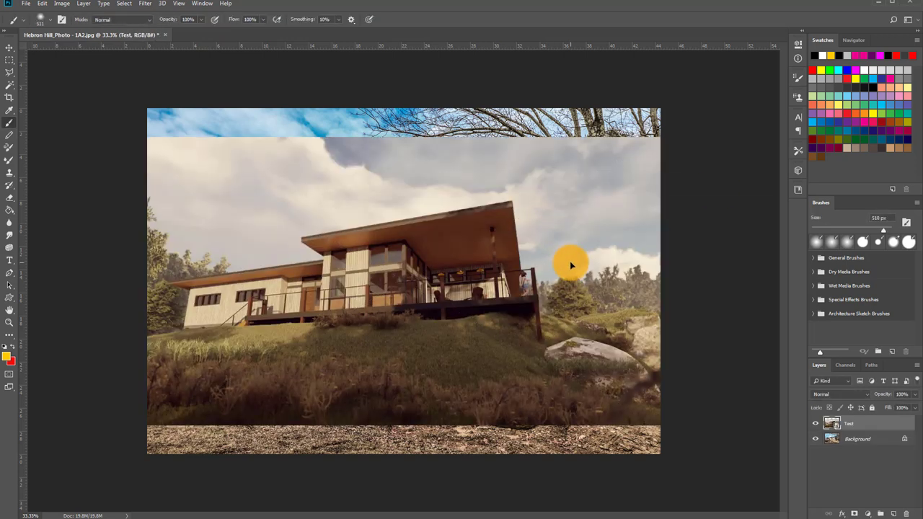
pyautogui.click(570, 263)
pyautogui.click(444, 201)
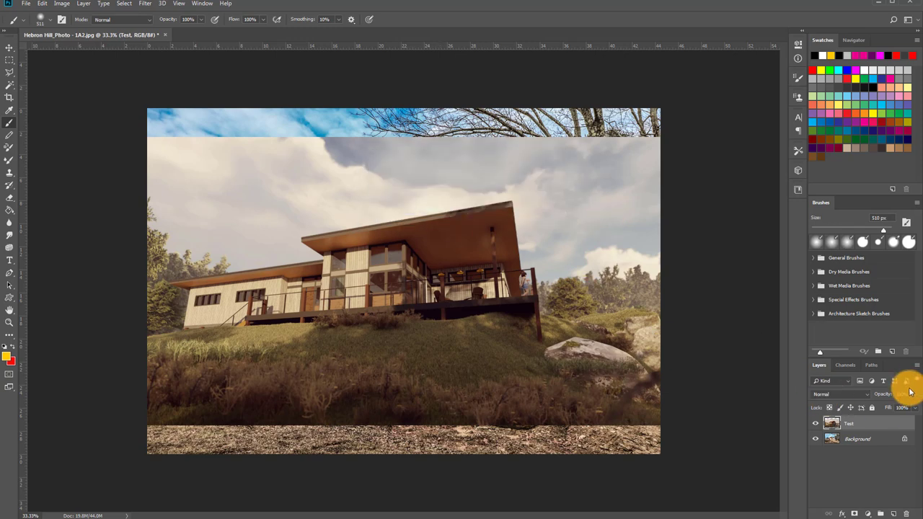
# Reduce the Test layer's opacity to compare its alignment with the site photo, and return it to 100%.
pyautogui.click(893, 409)
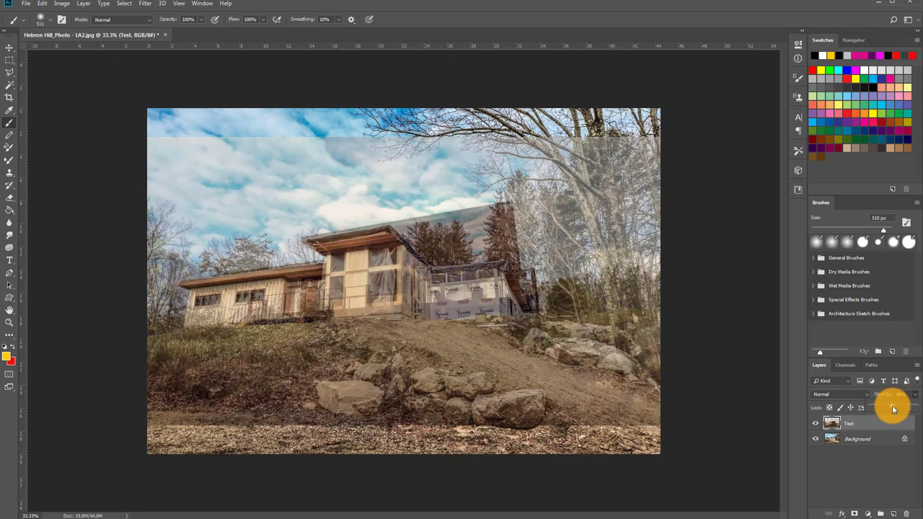
pyautogui.click(900, 409)
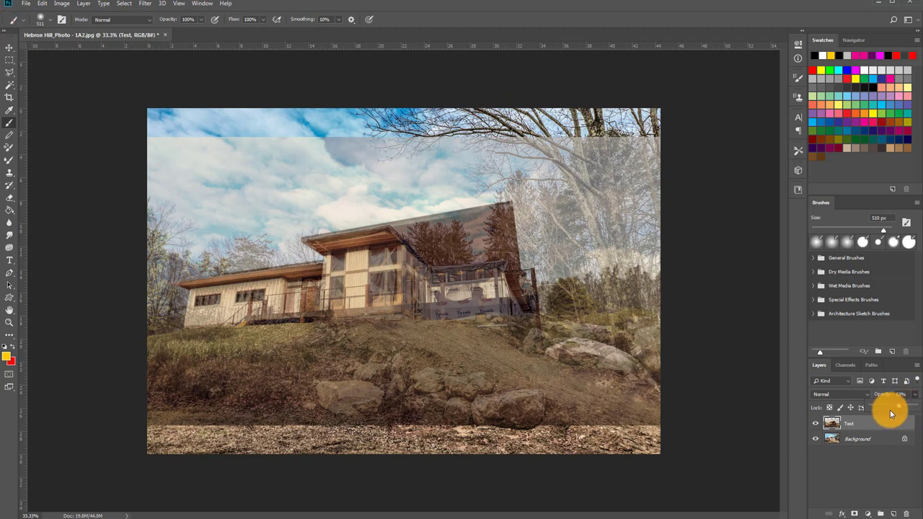
pyautogui.moveTo(898, 408); pyautogui.dragTo(920, 407)
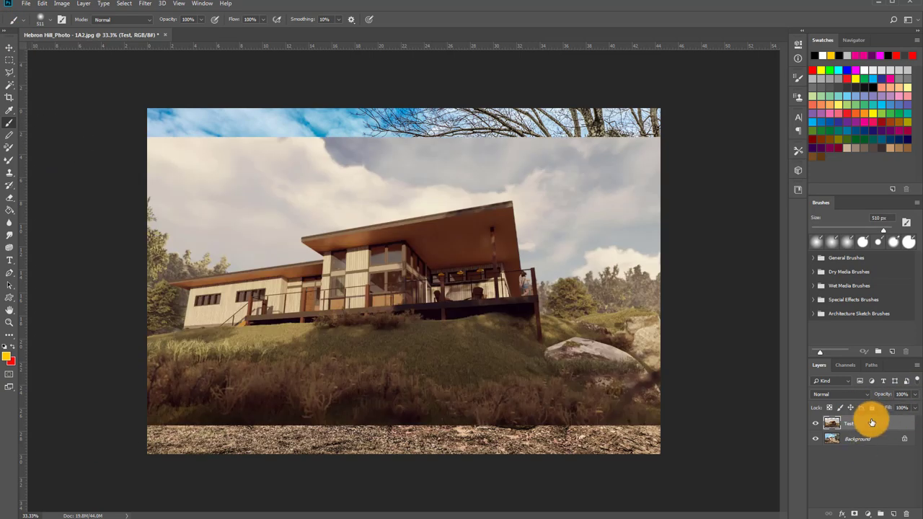
# Add a layer mask to the Test layer and paint out the sky, trees and foreground around the house, refining the sky with a 276 px brush.
pyautogui.click(854, 514)
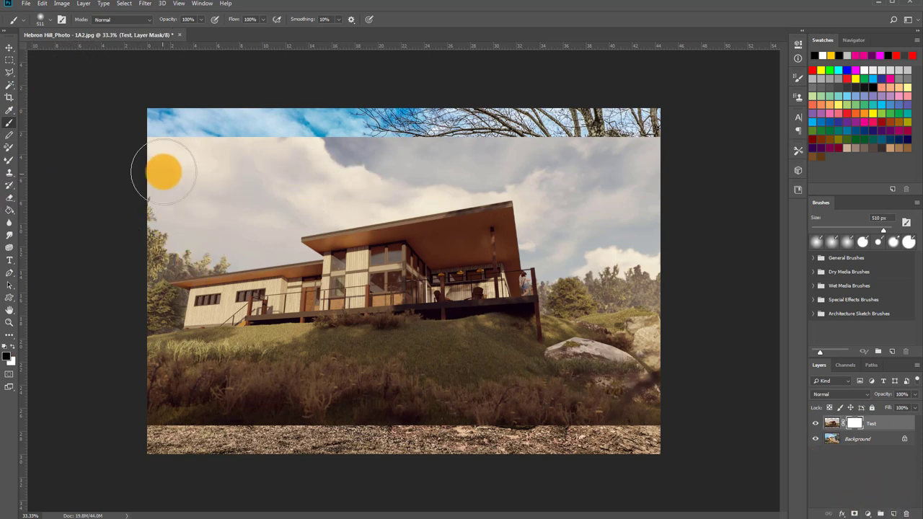
pyautogui.moveTo(165, 171)
pyautogui.mouseDown()
pyautogui.moveTo(190, 178)
pyautogui.moveTo(299, 149)
pyautogui.moveTo(552, 147)
pyautogui.moveTo(587, 214)
pyautogui.moveTo(649, 149)
pyautogui.moveTo(638, 342)
pyautogui.moveTo(604, 426)
pyautogui.moveTo(512, 425)
pyautogui.moveTo(444, 404)
pyautogui.moveTo(367, 396)
pyautogui.moveTo(145, 411)
pyautogui.moveTo(125, 359)
pyautogui.moveTo(315, 385)
pyautogui.moveTo(635, 326)
pyautogui.mouseUp()
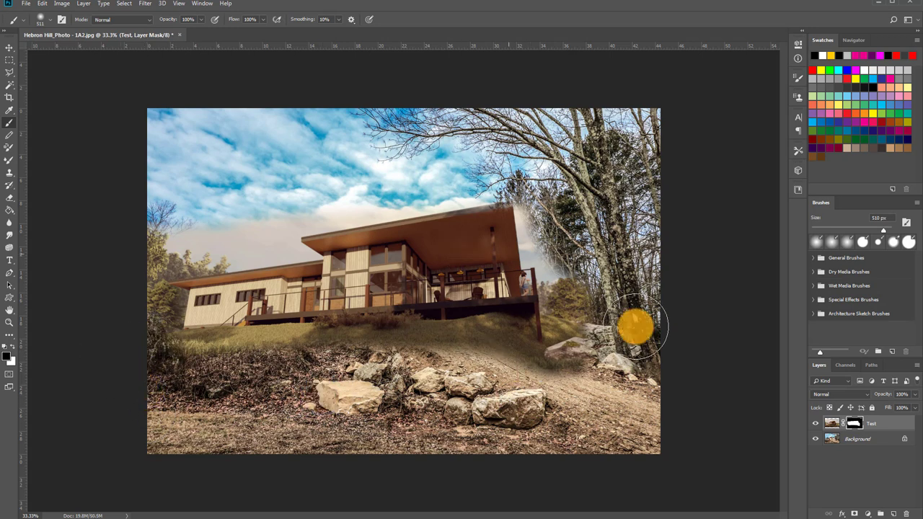
pyautogui.moveTo(270, 242); pyautogui.dragTo(207, 247)
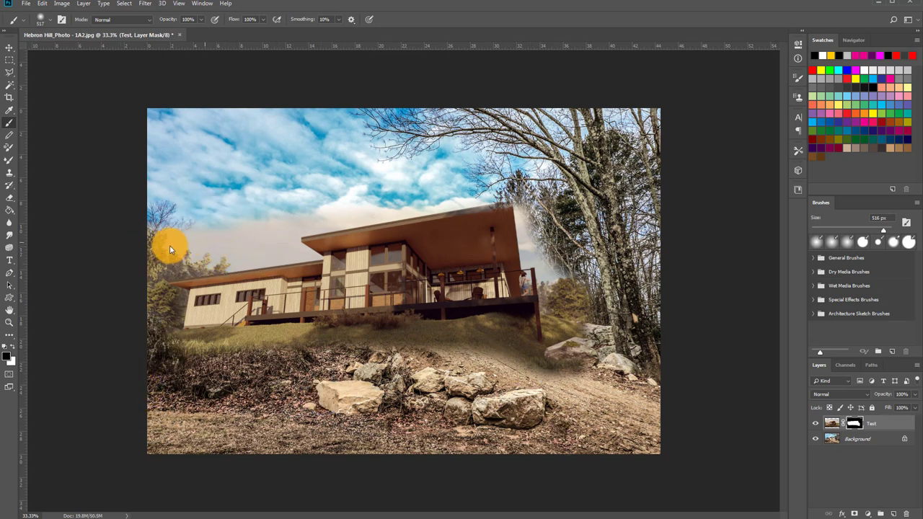
pyautogui.keyDown('alt'); pyautogui.moveTo(153, 257); pyautogui.dragTo(162, 256, button='right'); pyautogui.keyUp('alt')
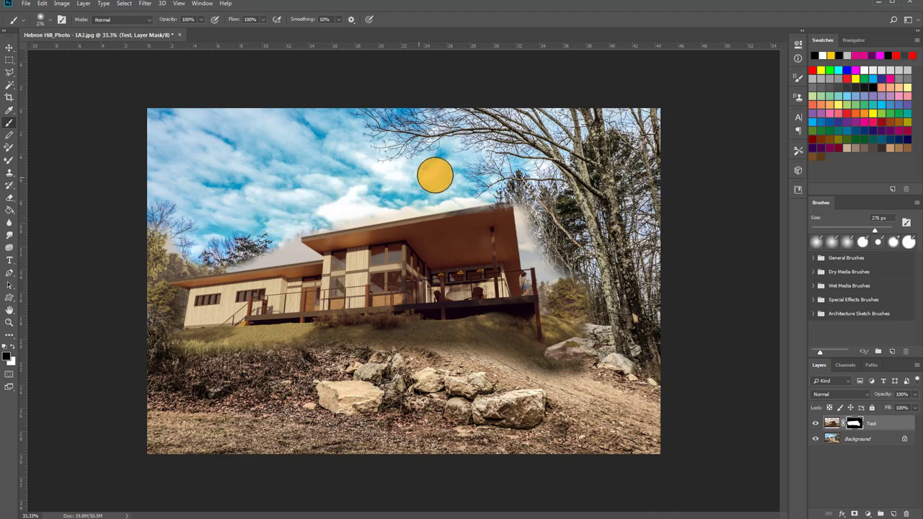
# Toggle the Test layer's visibility repeatedly to compare the composited house with the original site photo, leaving the layer shown.
pyautogui.keyDown('alt'); pyautogui.scroll(2, 442, 288); pyautogui.keyUp('alt')
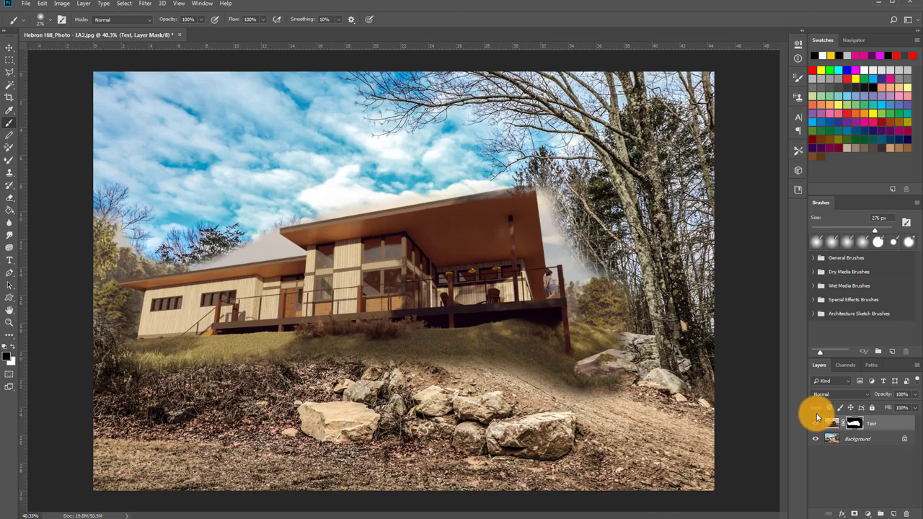
pyautogui.click(816, 421)
pyautogui.click(816, 422)
pyautogui.click(816, 423)
pyautogui.click(816, 423)
pyautogui.click(816, 426)
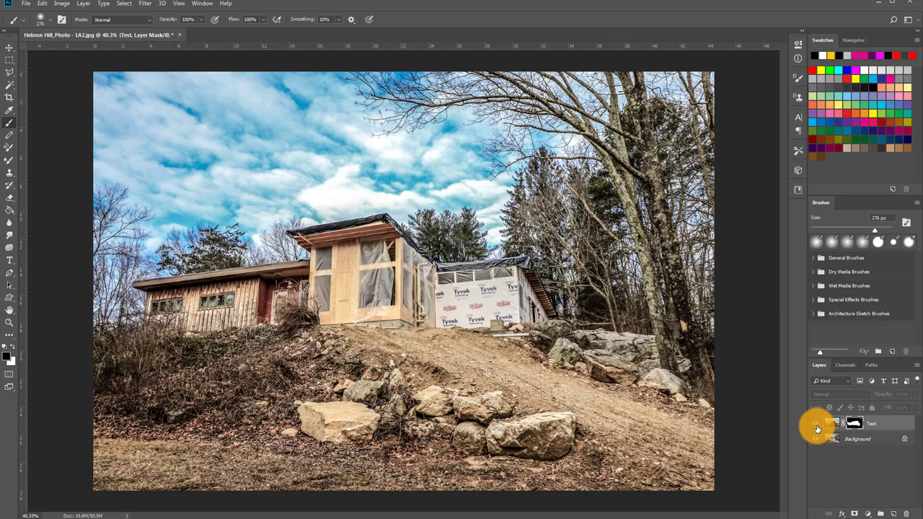
pyautogui.click(817, 425)
pyautogui.click(816, 426)
pyautogui.click(817, 425)
pyautogui.click(816, 426)
pyautogui.click(816, 425)
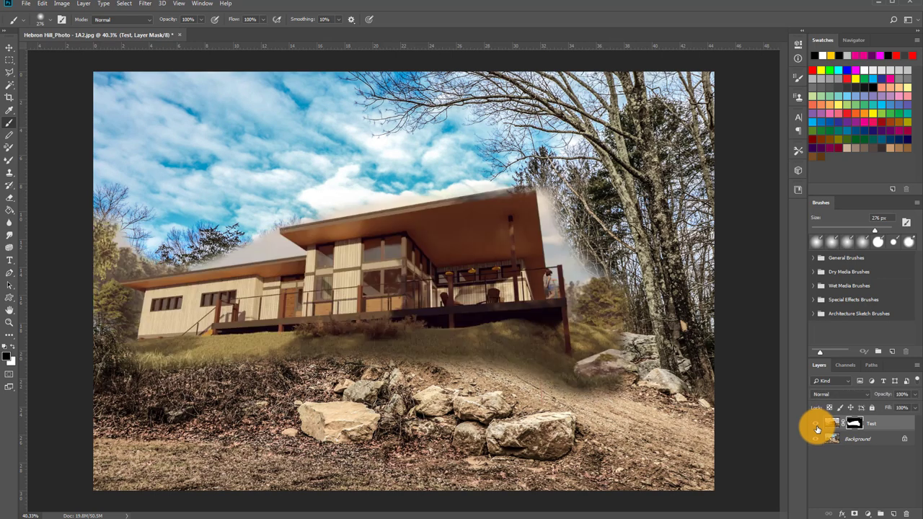